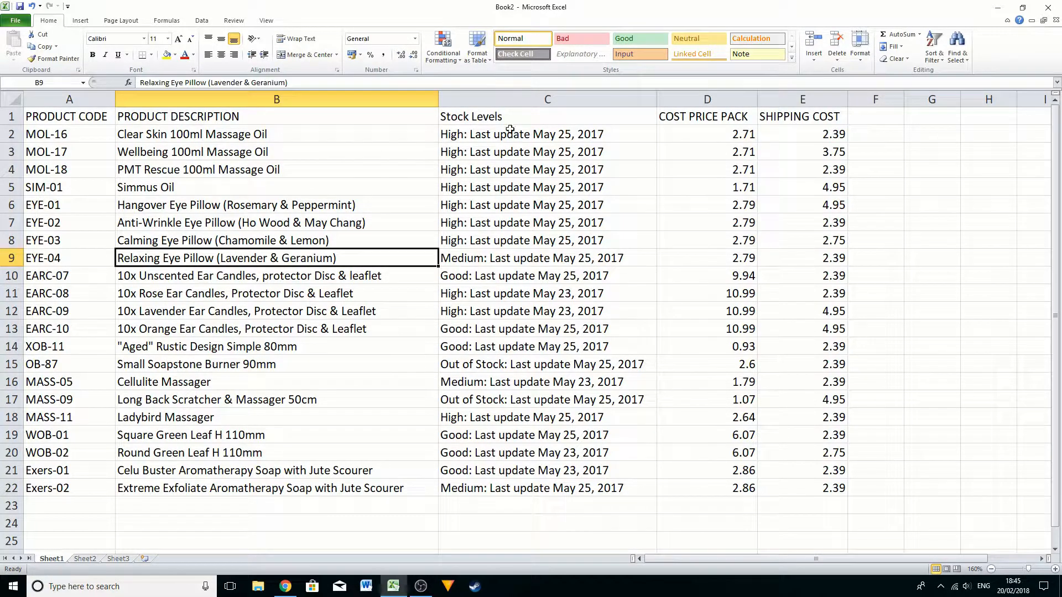
Step: Examine the product table, especially the status text and update dates in the Stock Levels column
{"action": "left_click_drag", "start_coordinate": [47, 134], "coordinate": [817, 489]}
{"action": "left_click", "coordinate": [496, 117]}
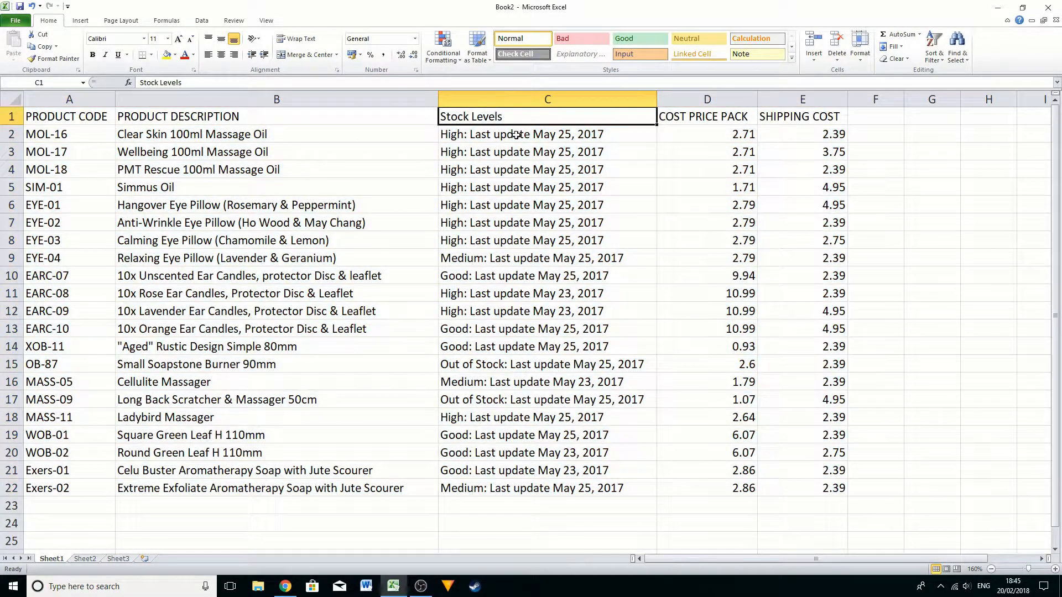
{"action": "left_click_drag", "start_coordinate": [515, 134], "coordinate": [507, 475]}
{"action": "left_click", "coordinate": [321, 240]}
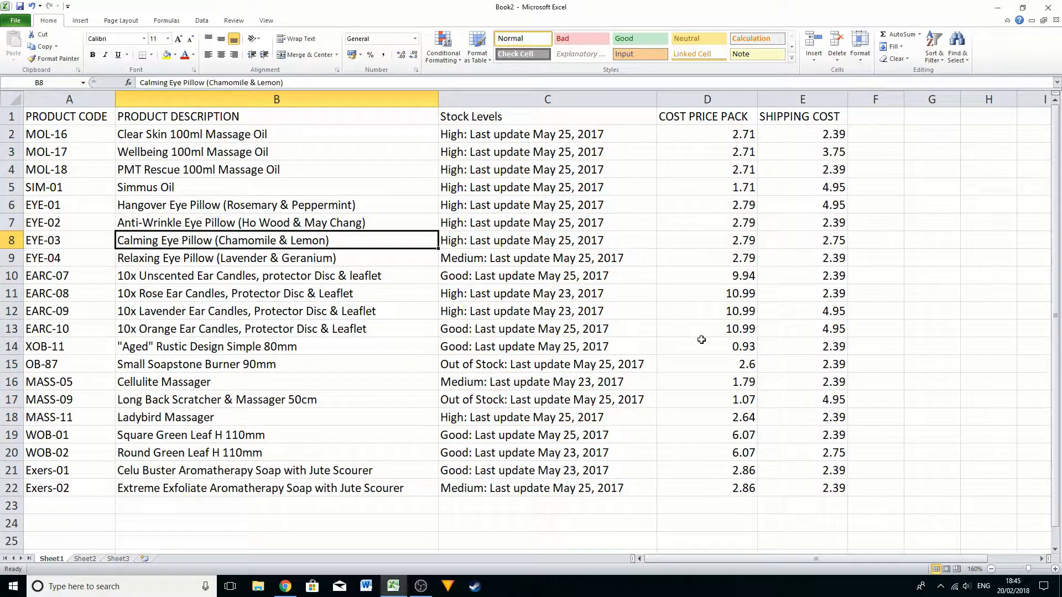
{"action": "left_click_drag", "start_coordinate": [528, 381], "coordinate": [506, 467]}
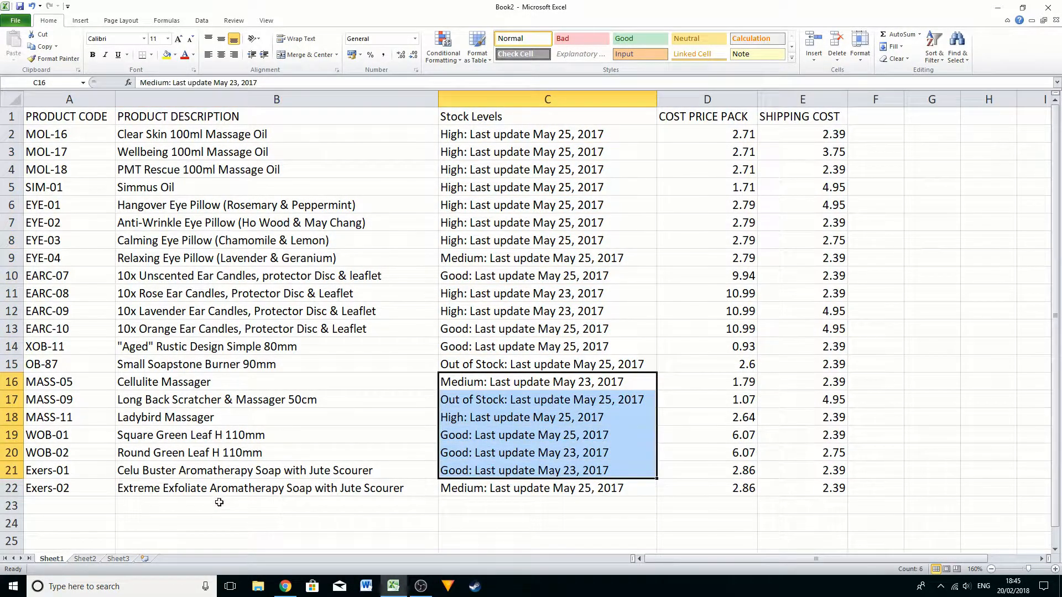
{"action": "left_click", "coordinate": [44, 470]}
{"action": "left_click", "coordinate": [32, 490]}
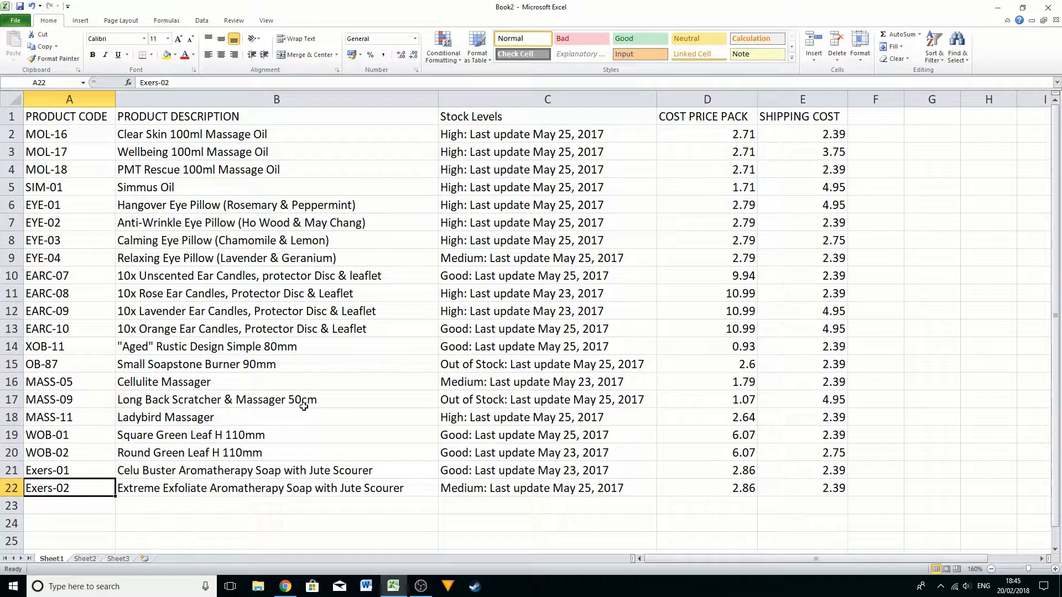
{"action": "left_click", "coordinate": [344, 316]}
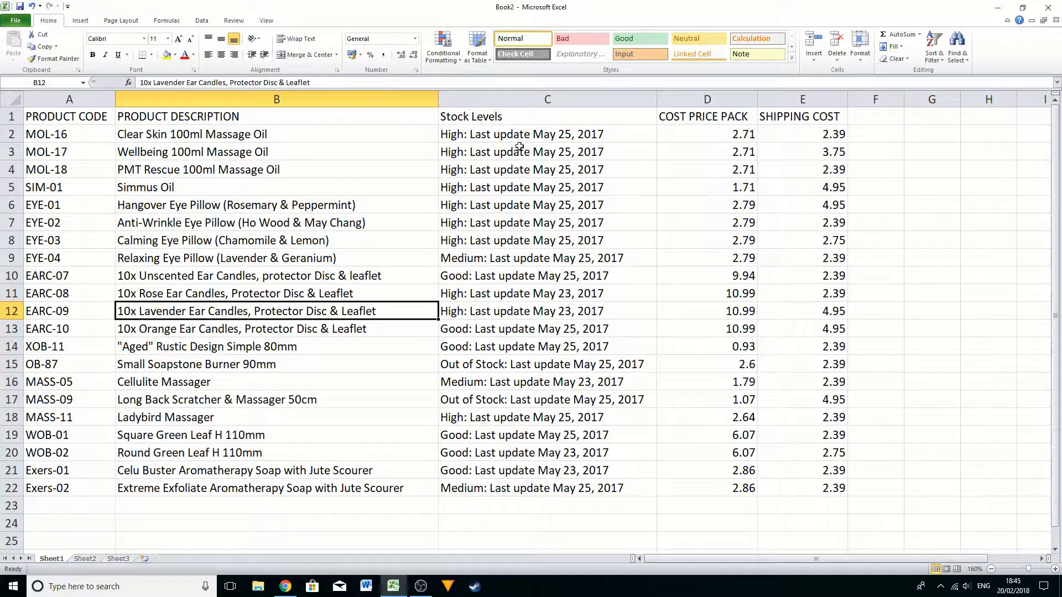
Step: Set up a Text That Contains highlight rule on the Stock Levels cells C2:C22, matching the text "High"
{"action": "left_click", "coordinate": [479, 133]}
{"action": "left_click_drag", "start_coordinate": [479, 133], "coordinate": [520, 486]}
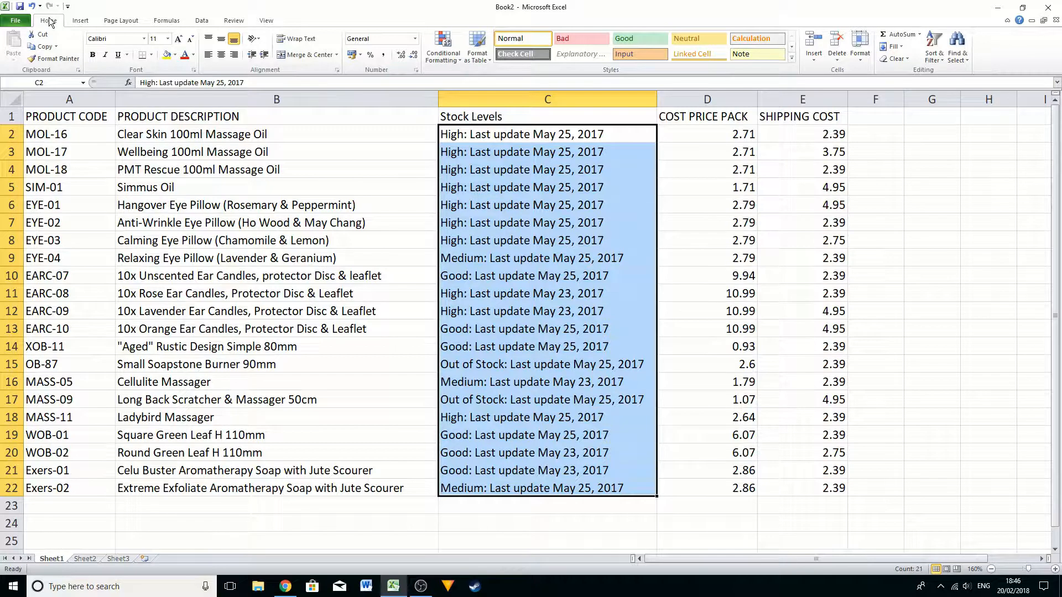
{"action": "left_click", "coordinate": [452, 60]}
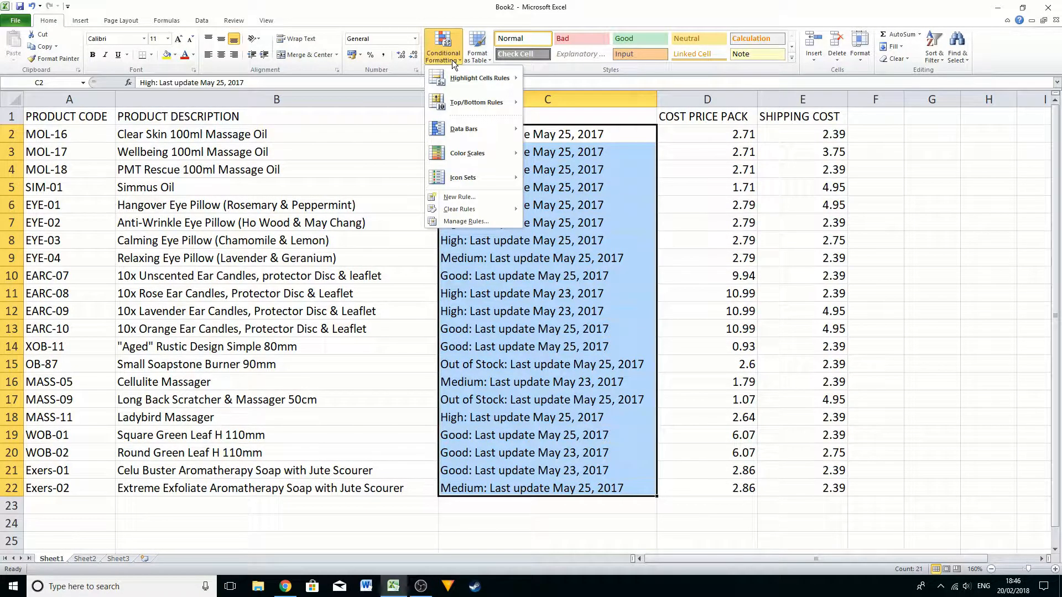
{"action": "mouse_move", "coordinate": [465, 80]}
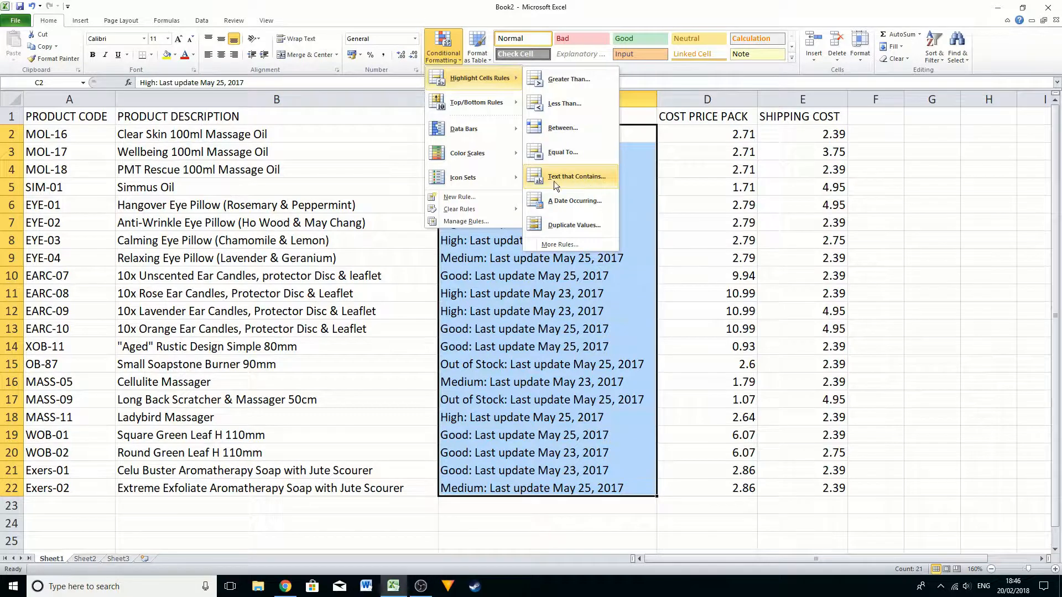
{"action": "left_click", "coordinate": [578, 177]}
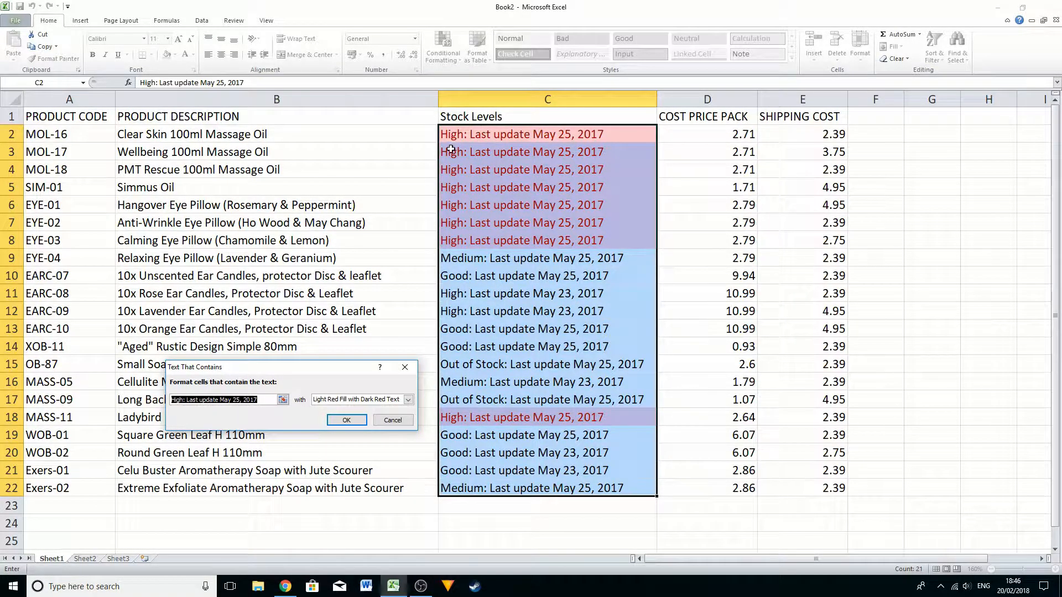
{"action": "left_click", "coordinate": [267, 400]}
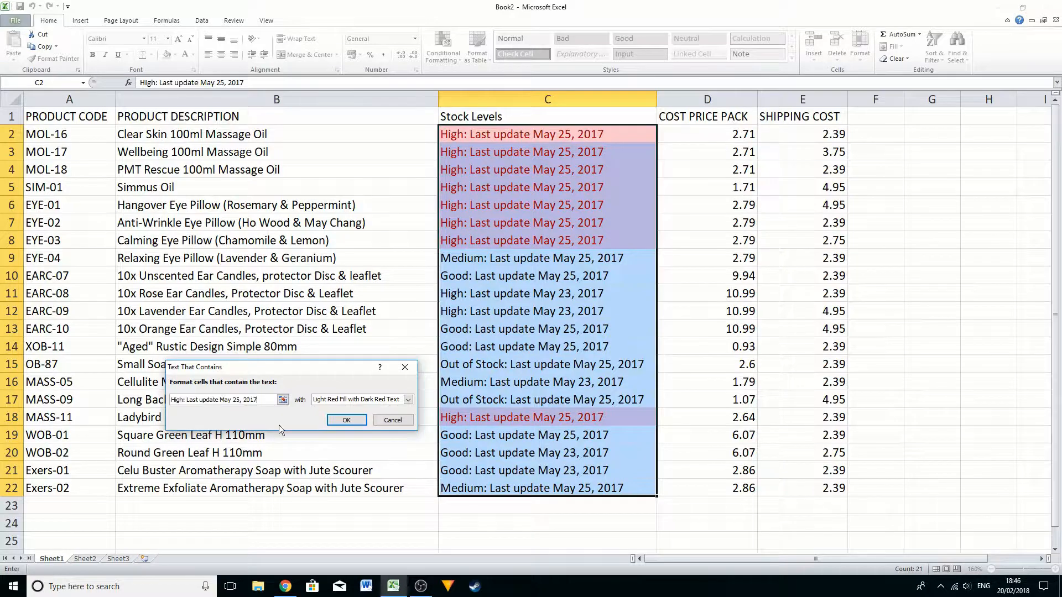
{"action": "key", "text": "BackSpace"}
{"action": "key", "text": "BackSpace"}
{"action": "key", "text": "BackSpace"}
{"action": "key", "text": "BackSpace"}
{"action": "key", "text": "BackSpace"}
{"action": "key", "text": "BackSpace"}
{"action": "key", "text": "BackSpace"}
{"action": "key", "text": "BackSpace"}
{"action": "key", "text": "BackSpace"}
{"action": "key", "text": "BackSpace"}
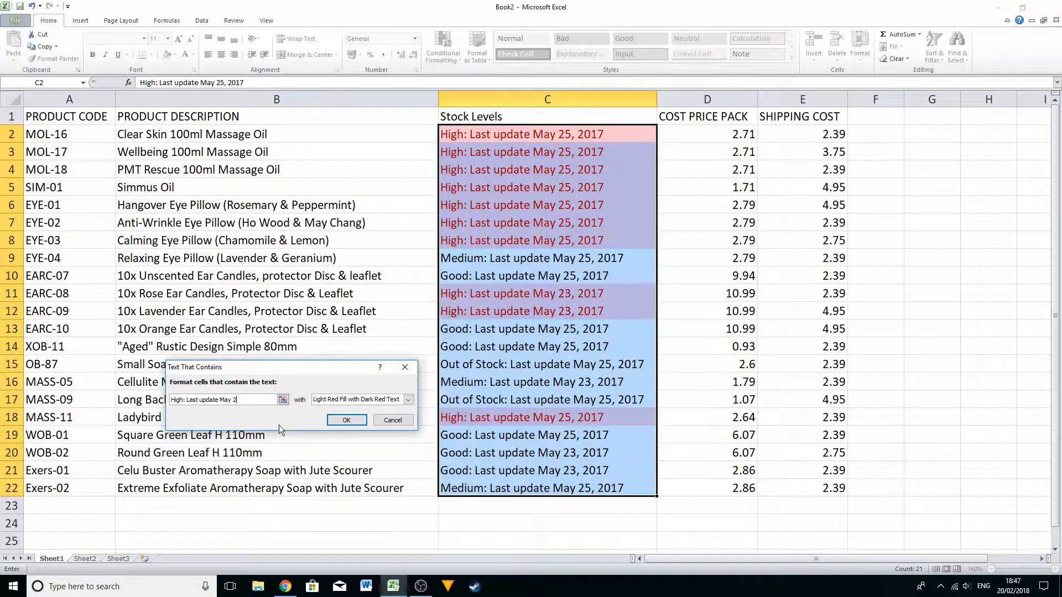
{"action": "key", "text": "BackSpace"}
{"action": "key", "text": "BackSpace"}
{"action": "key", "text": "BackSpace"}
{"action": "key", "text": "BackSpace"}
{"action": "key", "text": "BackSpace"}
{"action": "key", "text": "BackSpace"}
{"action": "key", "text": "BackSpace"}
{"action": "key", "text": "BackSpace"}
{"action": "key", "text": "BackSpace"}
{"action": "key", "text": "BackSpace"}
{"action": "key", "text": "BackSpace"}
{"action": "key", "text": "BackSpace"}
{"action": "key", "text": "BackSpace"}
{"action": "key", "text": "BackSpace"}
{"action": "key", "text": "BackSpace"}
{"action": "key", "text": "BackSpace"}
Step: Format the "High" matches with Green Fill with Dark Green Text, apply the rule and deselect the range
{"action": "left_click", "coordinate": [410, 400]}
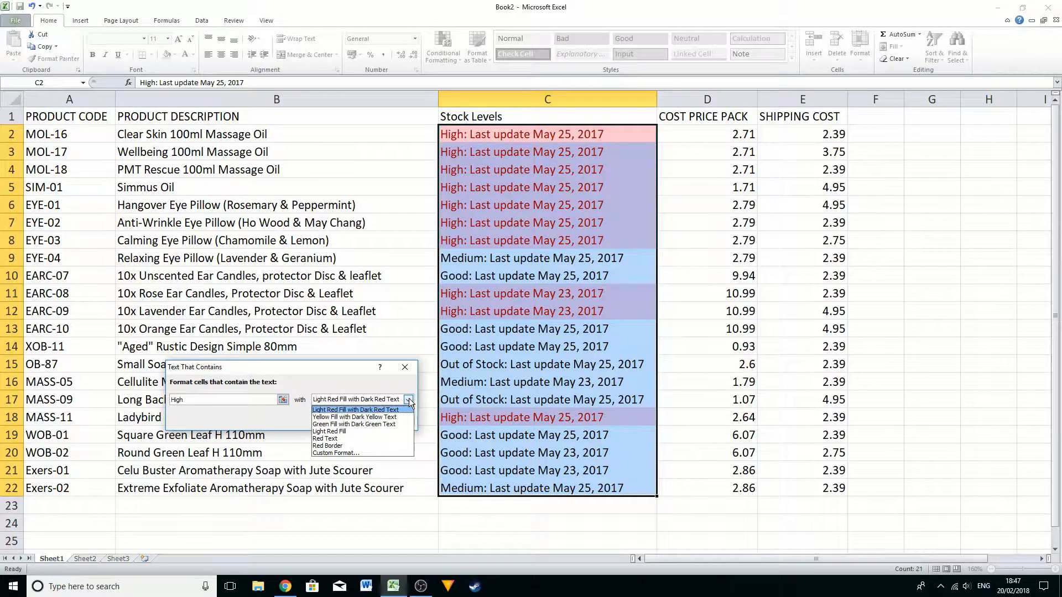
{"action": "left_click", "coordinate": [348, 425]}
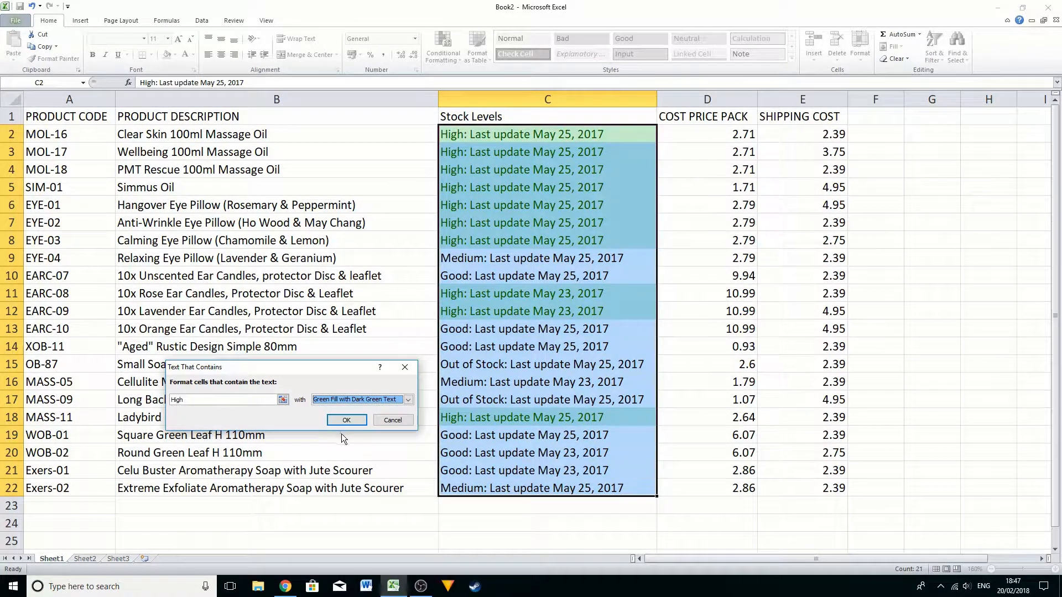
{"action": "left_click", "coordinate": [346, 421]}
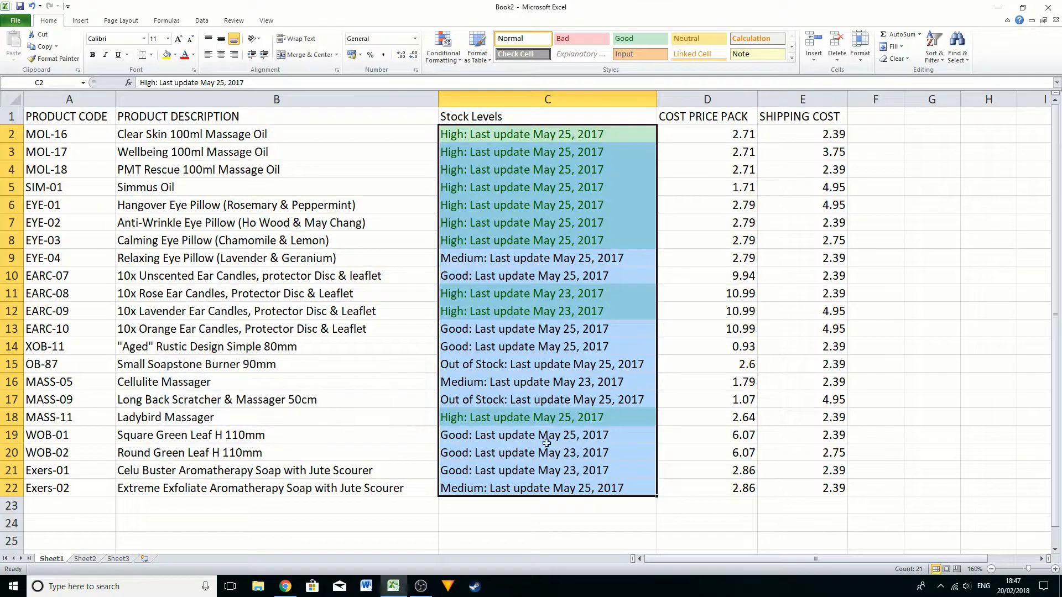
{"action": "left_click", "coordinate": [705, 266]}
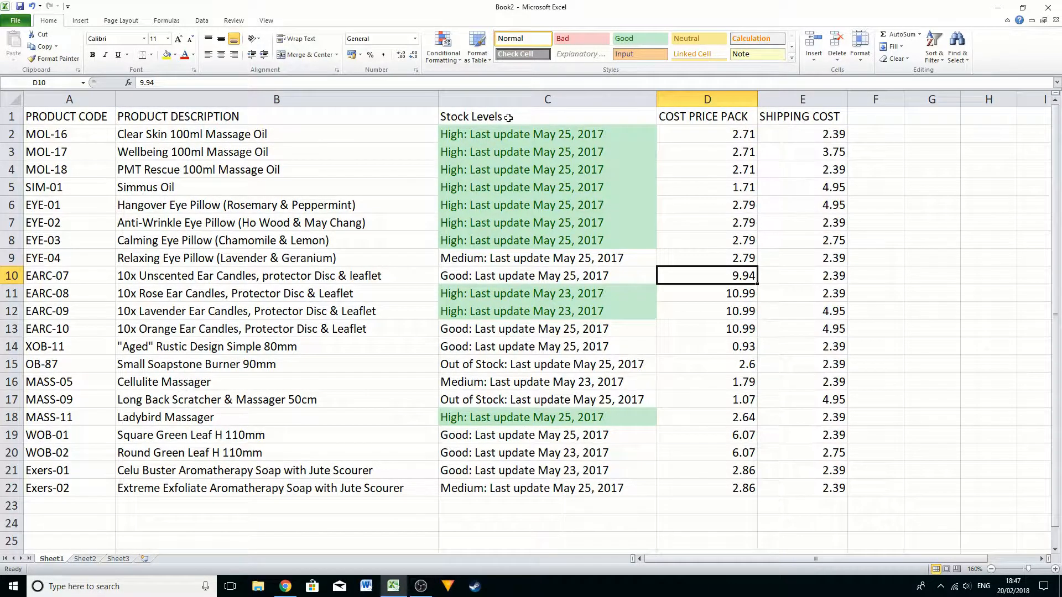
Step: Set up another Text That Contains highlight rule on C2:C22, matching the text "Good"
{"action": "left_click_drag", "start_coordinate": [511, 131], "coordinate": [518, 494]}
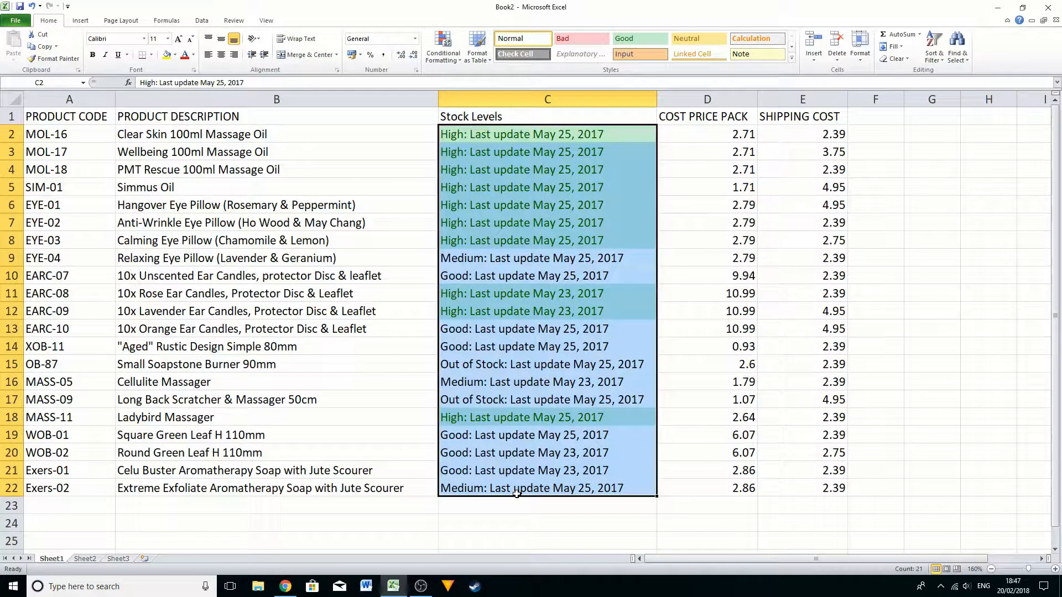
{"action": "left_click", "coordinate": [435, 59]}
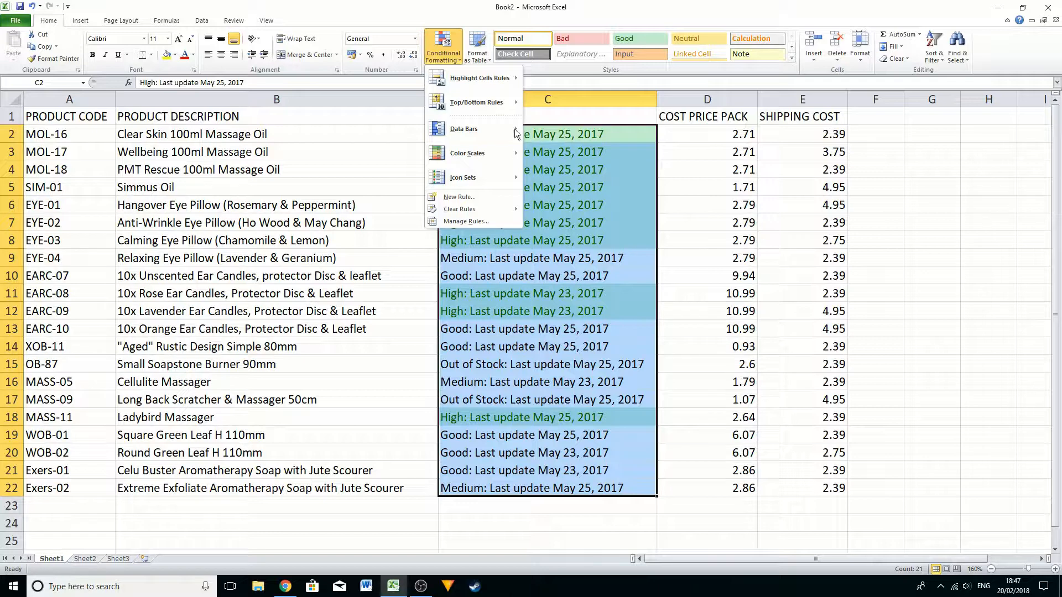
{"action": "mouse_move", "coordinate": [476, 76]}
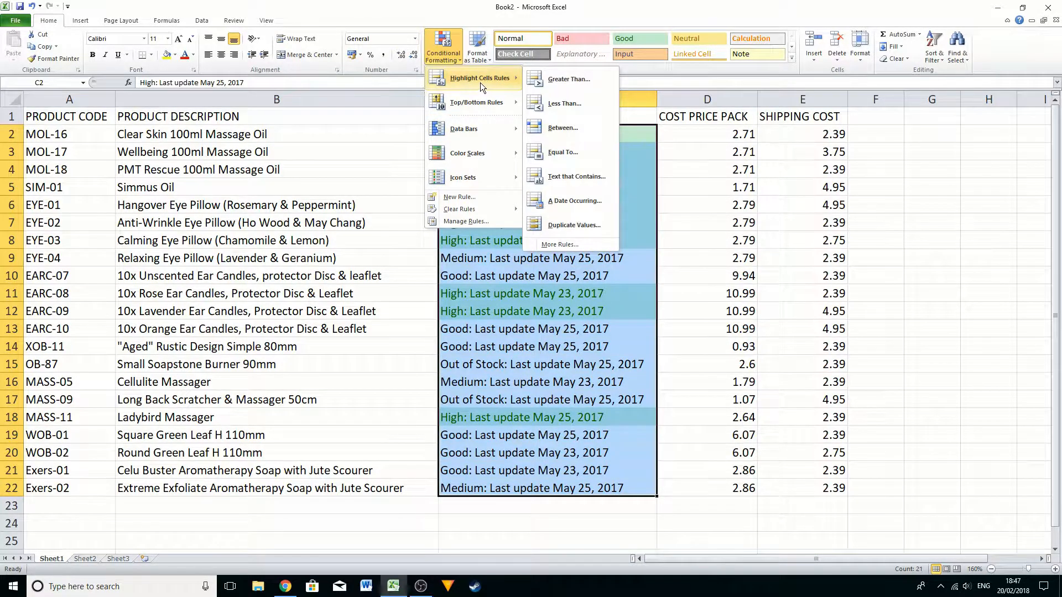
{"action": "left_click", "coordinate": [586, 176]}
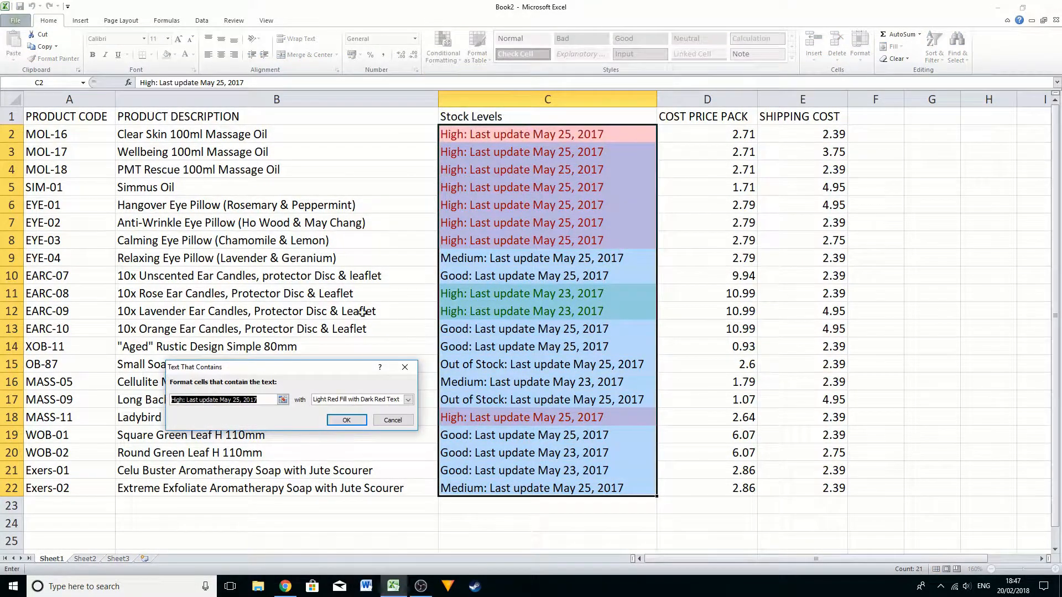
{"action": "left_click", "coordinate": [262, 403]}
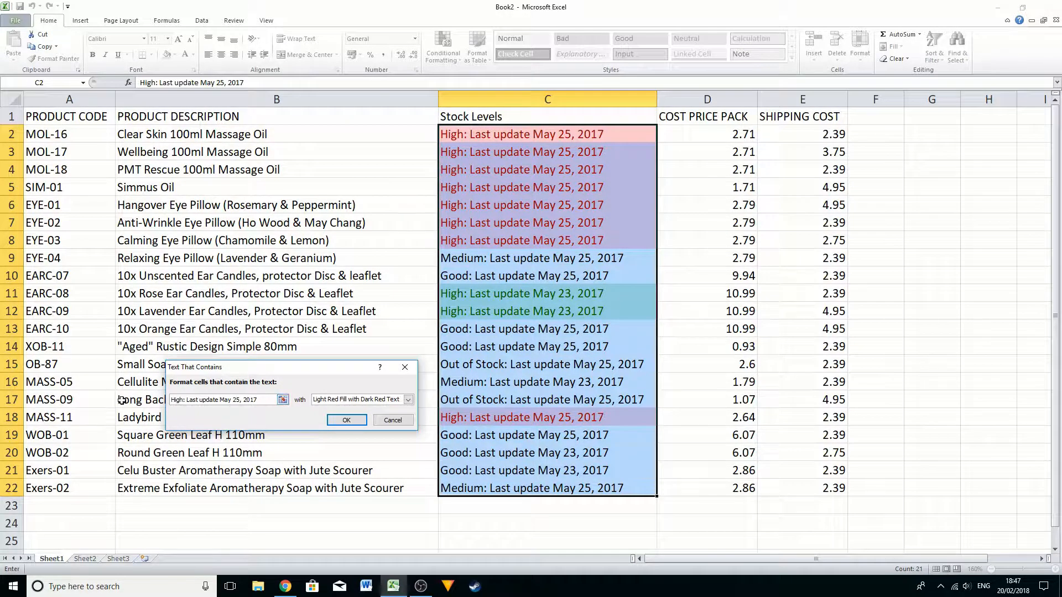
{"action": "key", "text": "BackSpace"}
{"action": "key", "text": "BackSpace"}
{"action": "key", "text": "BackSpace"}
{"action": "key", "text": "BackSpace"}
{"action": "key", "text": "BackSpace"}
{"action": "key", "text": "BackSpace"}
{"action": "key", "text": "BackSpace"}
{"action": "key", "text": "BackSpace"}
{"action": "key", "text": "BackSpace"}
{"action": "key", "text": "BackSpace"}
{"action": "key", "text": "BackSpace"}
{"action": "key", "text": "BackSpace"}
{"action": "key", "text": "BackSpace"}
{"action": "key", "text": "BackSpace"}
{"action": "key", "text": "BackSpace"}
{"action": "key", "text": "BackSpace"}
{"action": "key", "text": "BackSpace"}
{"action": "key", "text": "BackSpace"}
{"action": "key", "text": "BackSpace"}
{"action": "key", "text": "BackSpace"}
{"action": "key", "text": "BackSpace"}
{"action": "key", "text": "BackSpace"}
{"action": "key", "text": "BackSpace"}
{"action": "key", "text": "BackSpace"}
{"action": "key", "text": "BackSpace"}
{"action": "key", "text": "BackSpace"}
{"action": "key", "text": "BackSpace"}
{"action": "key", "text": "BackSpace"}
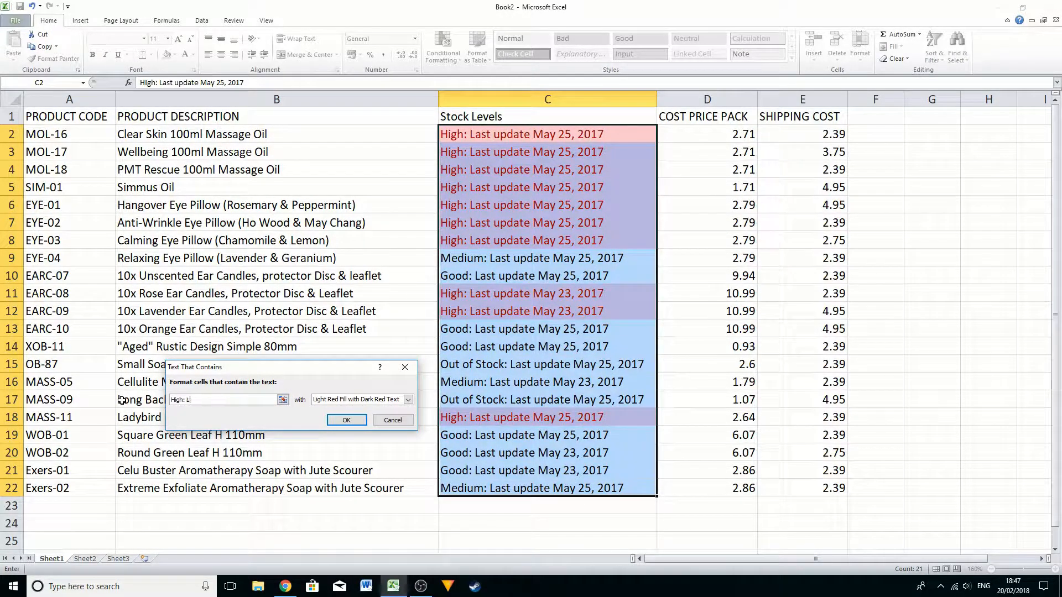
{"action": "type", "text": "Good"}
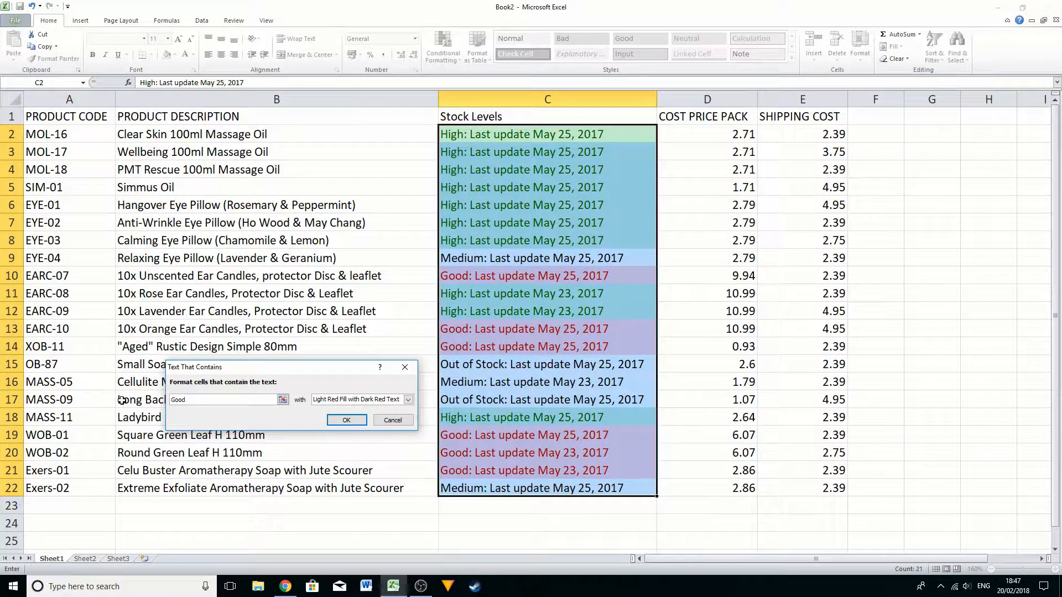
Step: Give the "Good" rule a custom format with a light olive green font and a standard green fill, and apply it
{"action": "left_click", "coordinate": [408, 400]}
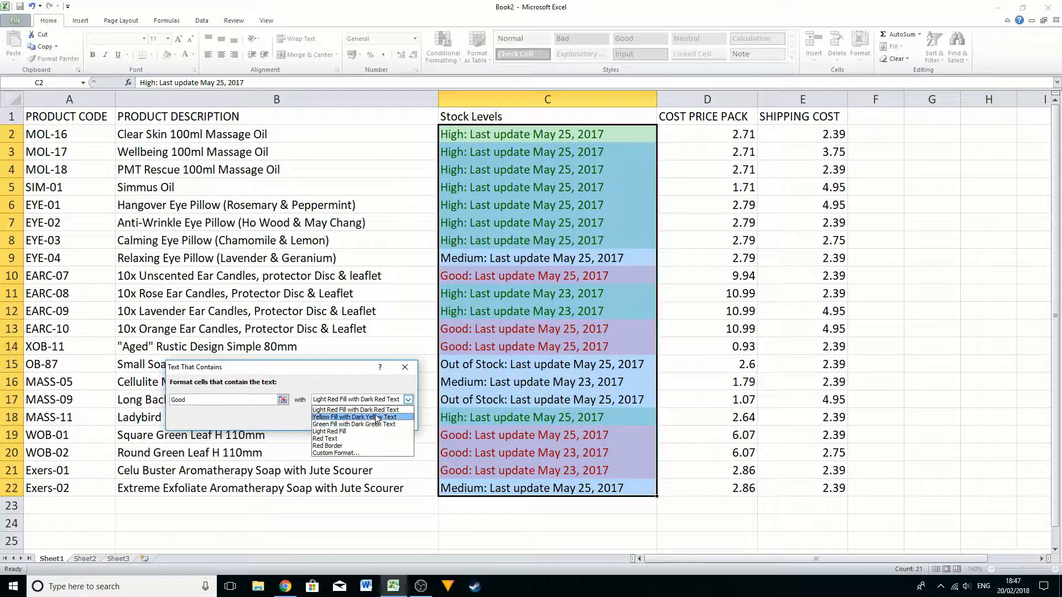
{"action": "left_click", "coordinate": [352, 454]}
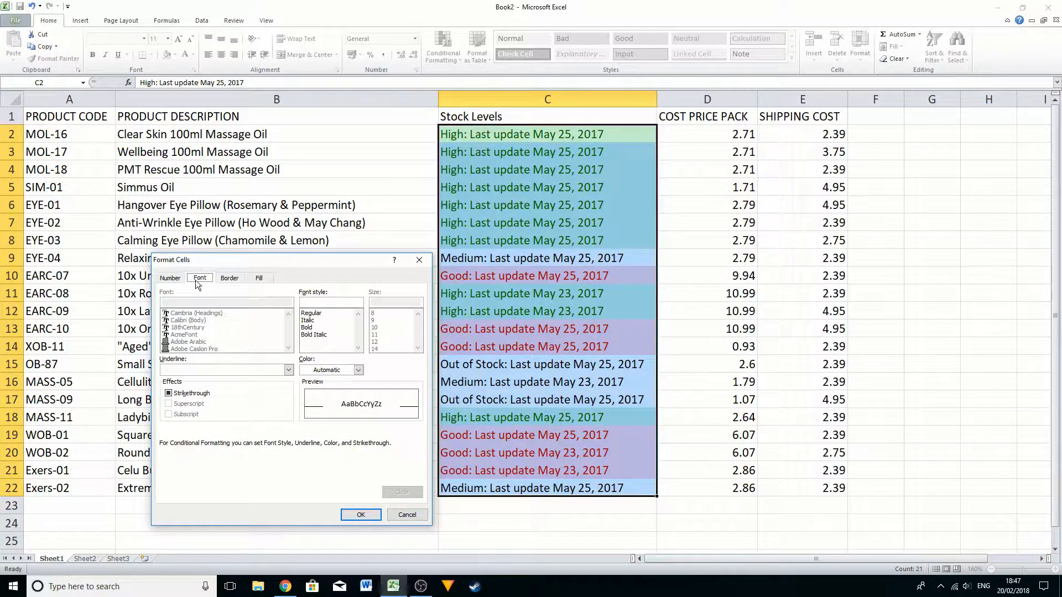
{"action": "left_click", "coordinate": [359, 369]}
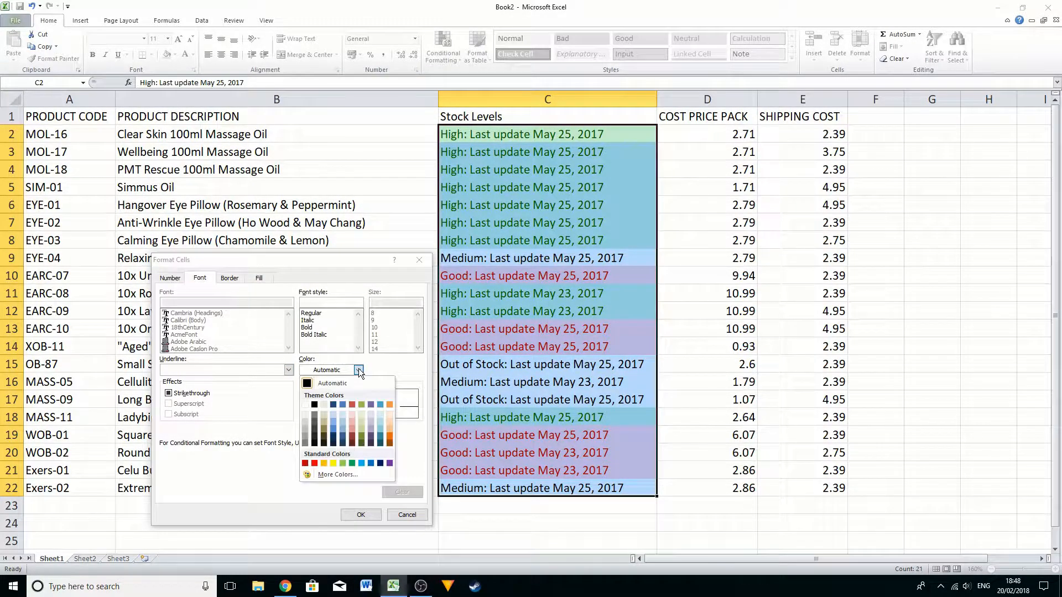
{"action": "left_click", "coordinate": [363, 419]}
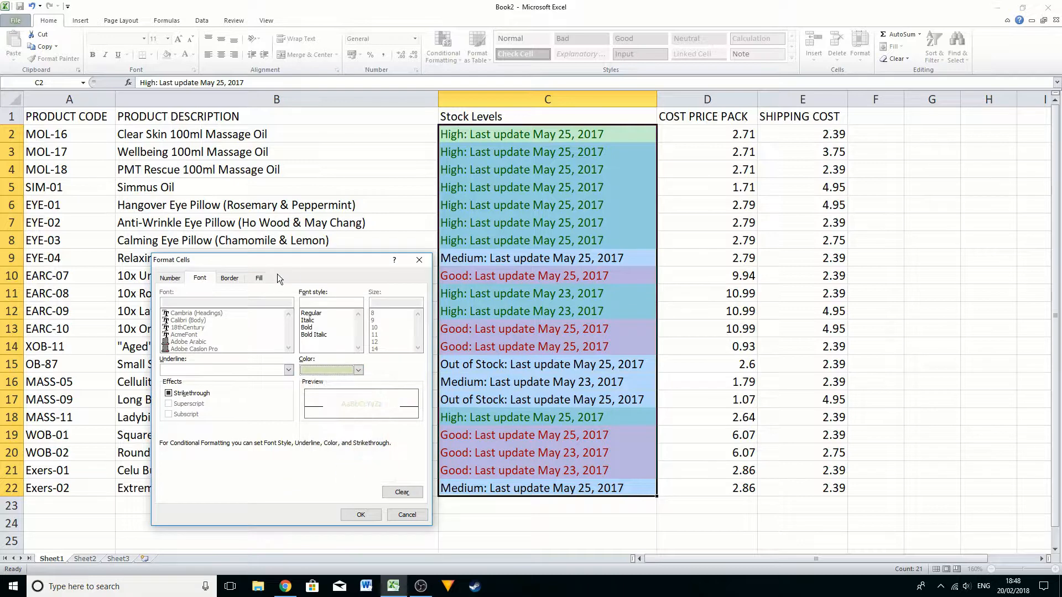
{"action": "left_click", "coordinate": [263, 278]}
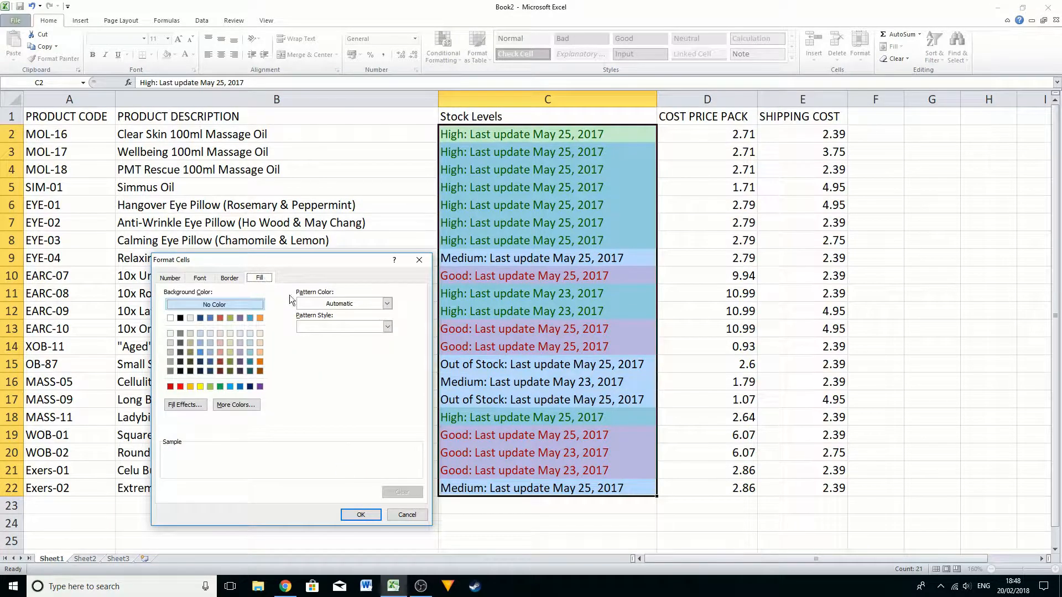
{"action": "left_click", "coordinate": [220, 387]}
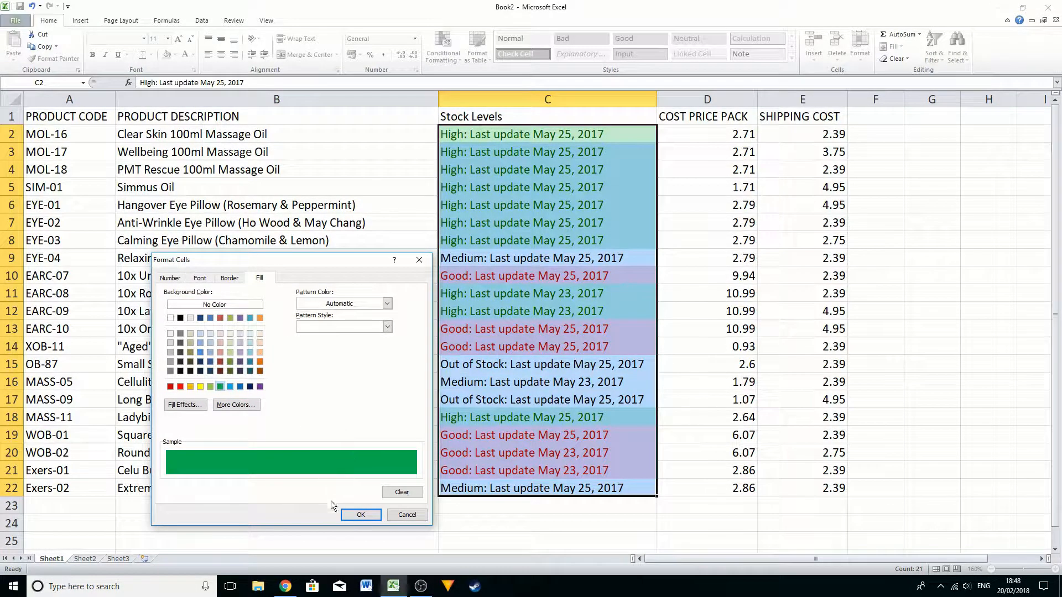
{"action": "left_click", "coordinate": [354, 513]}
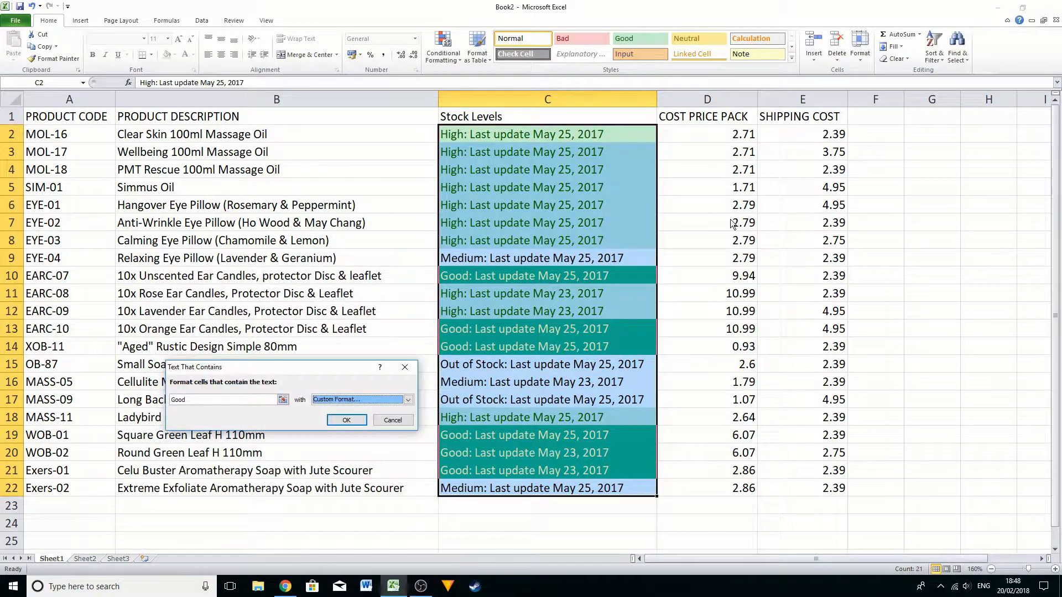
{"action": "left_click", "coordinate": [346, 421]}
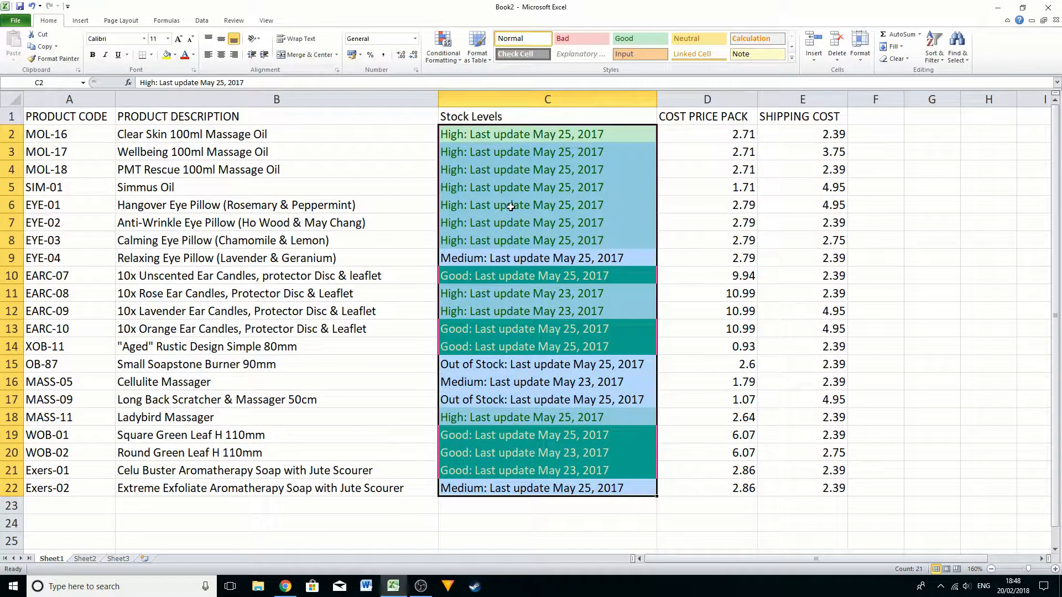
Step: Add a Text That Contains rule to C2:C22 that formats "Medium" with Yellow Fill with Dark Yellow Text
{"action": "left_click", "coordinate": [447, 62]}
{"action": "mouse_move", "coordinate": [476, 81]}
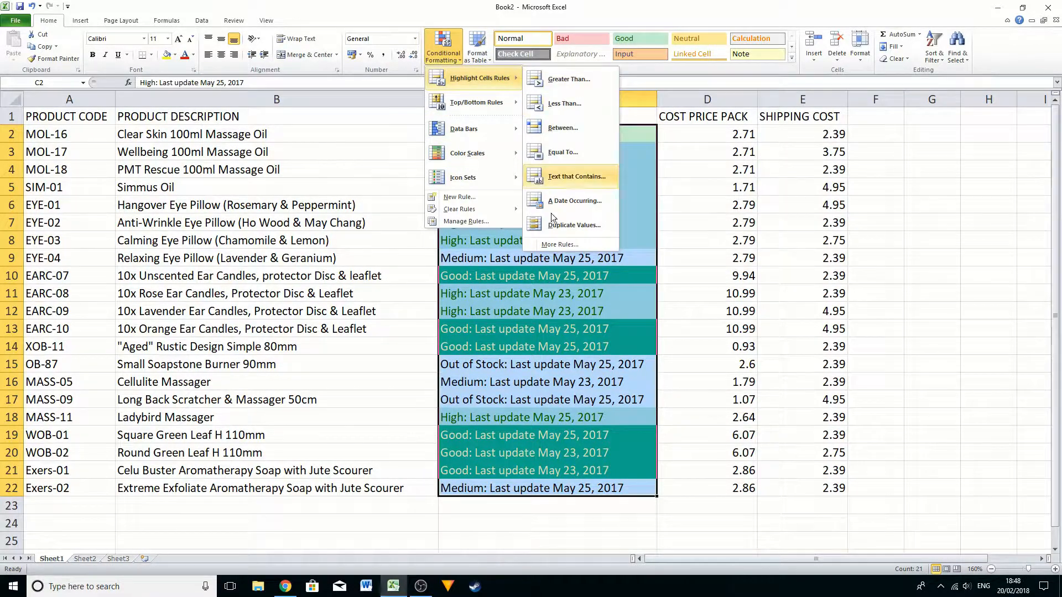
{"action": "left_click", "coordinate": [575, 177]}
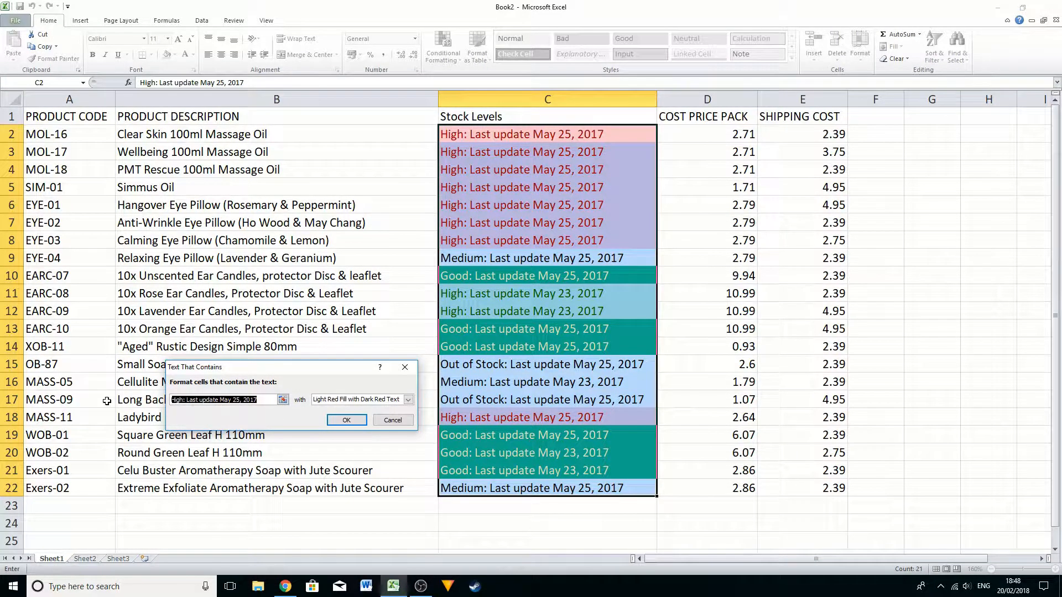
{"action": "type", "text": "Medium"}
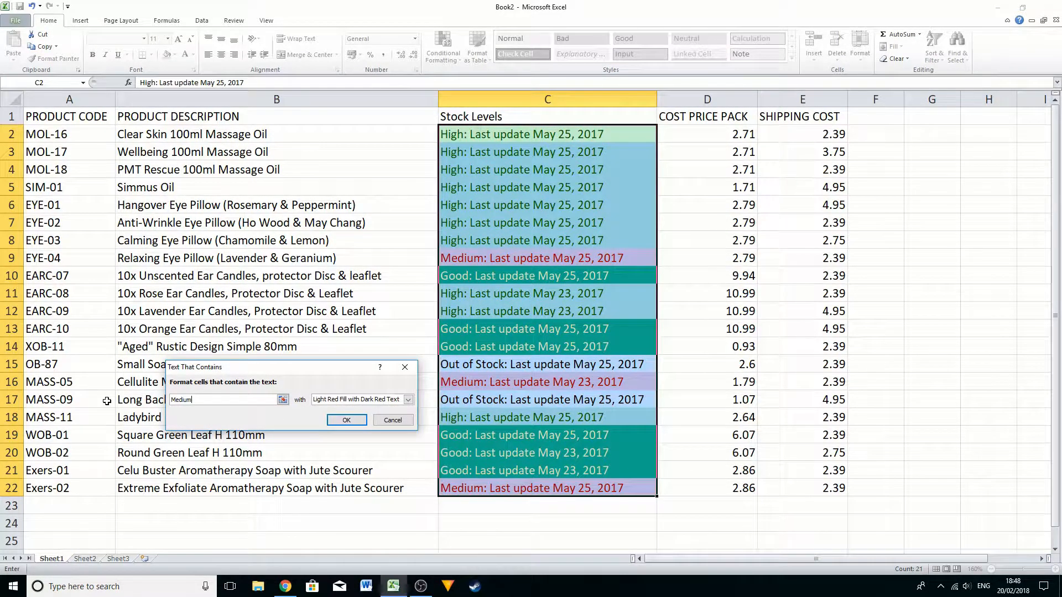
{"action": "left_click", "coordinate": [409, 399]}
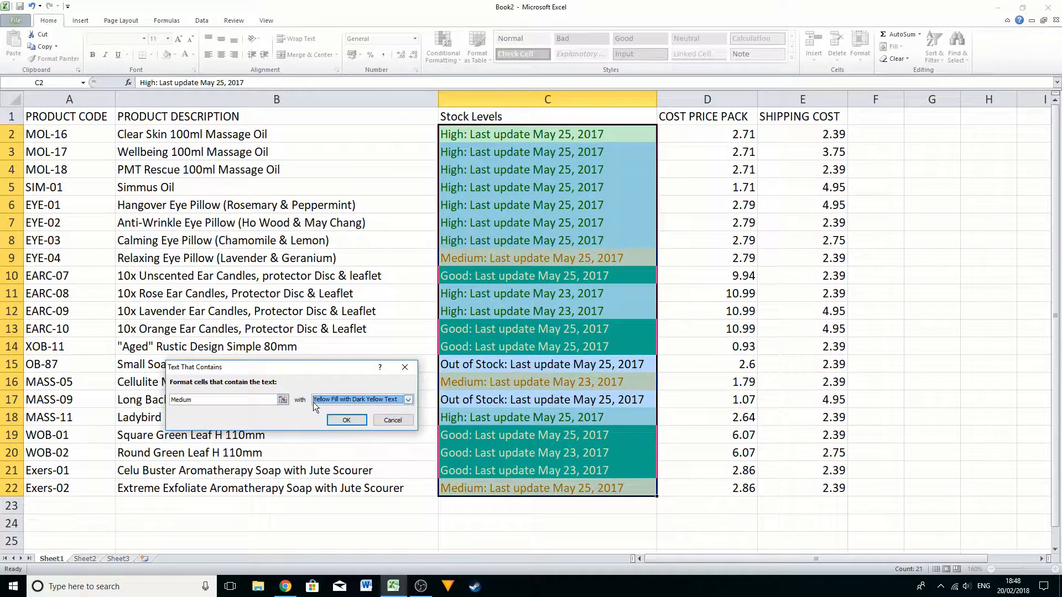
{"action": "left_click", "coordinate": [340, 422]}
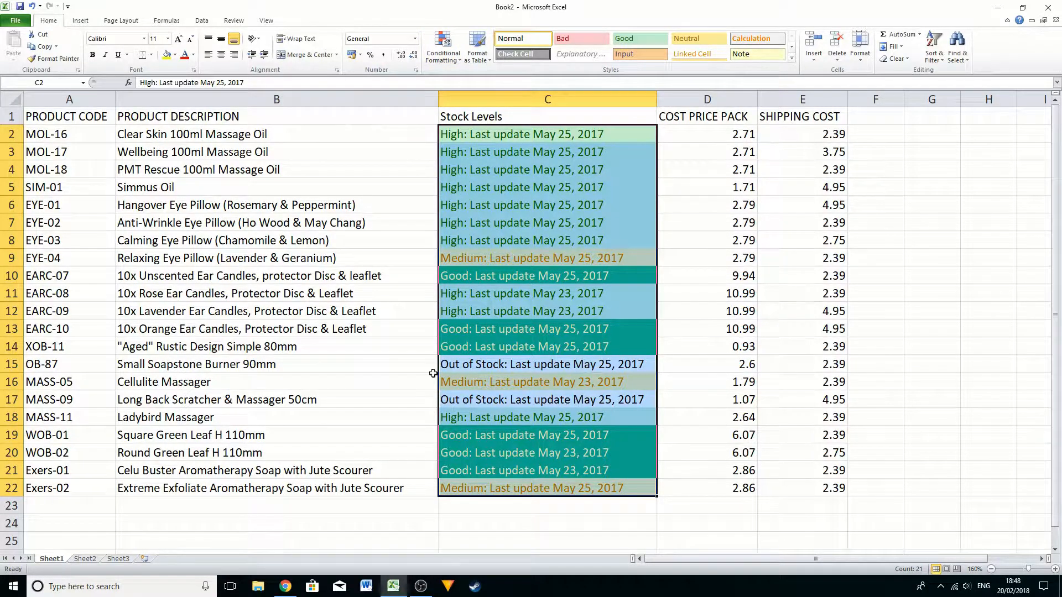
Step: Add a Text That Contains rule to C2:C22 that formats "out of stock" with Light Red Fill with Dark Red Text, and deselect the range
{"action": "left_click", "coordinate": [456, 58]}
{"action": "mouse_move", "coordinate": [474, 82]}
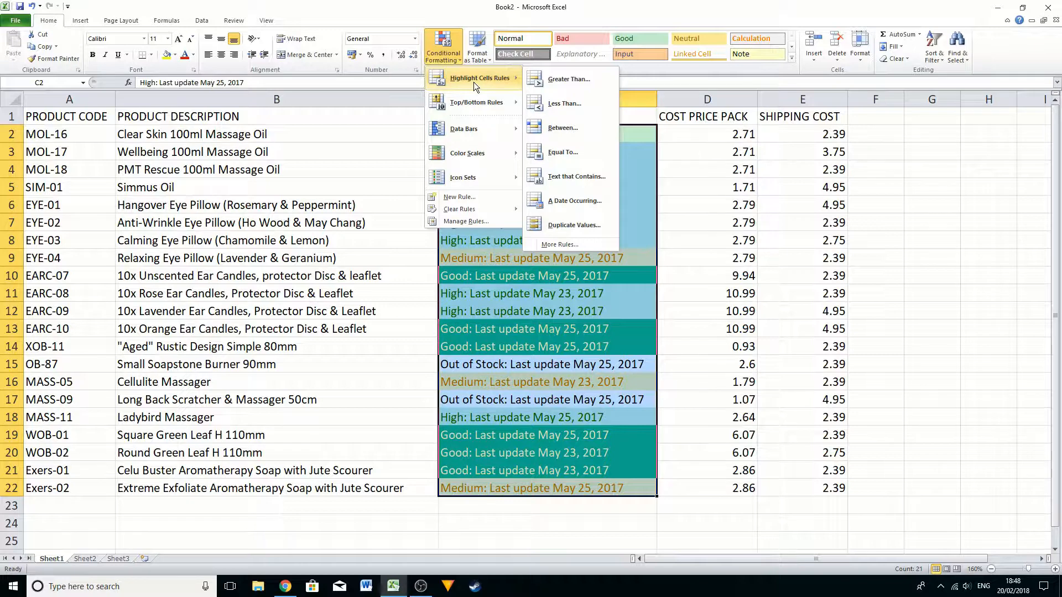
{"action": "left_click", "coordinate": [572, 178]}
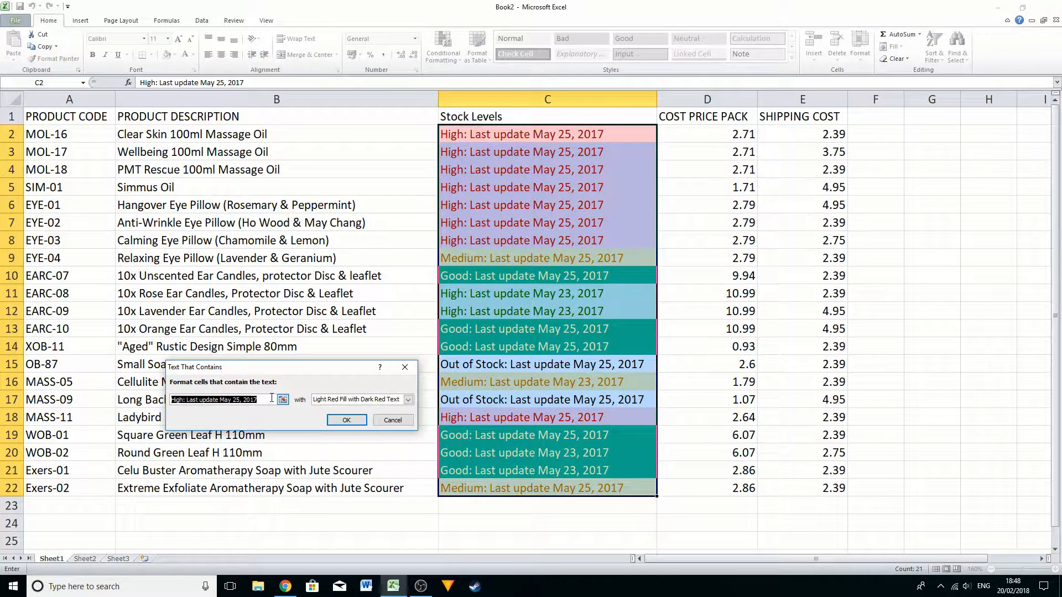
{"action": "type", "text": "Ou"}
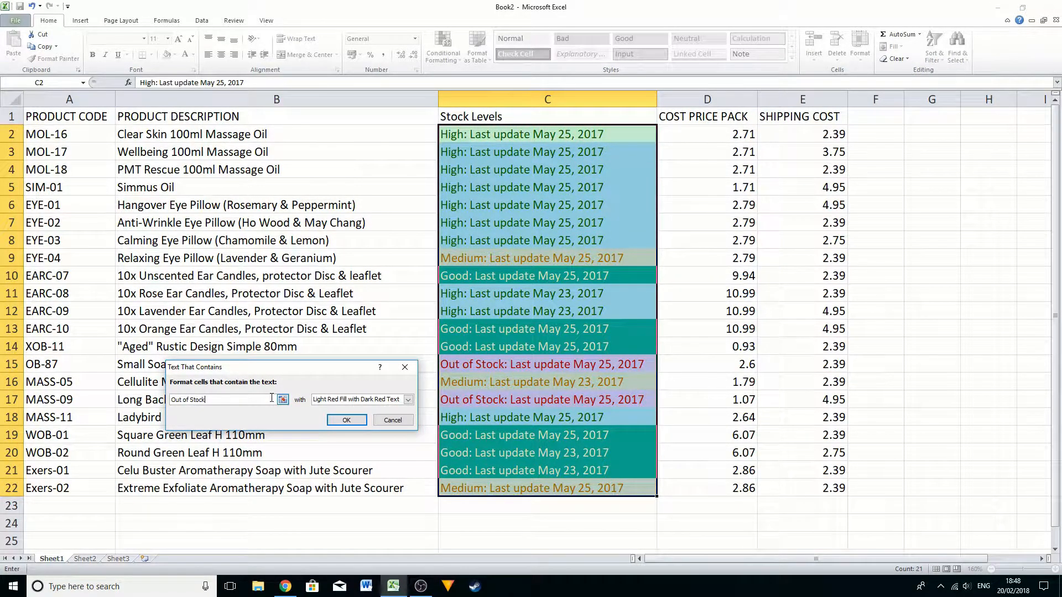
{"action": "type", "text": "t of Stoc"}
{"action": "key", "text": "BackSpace"}
{"action": "key", "text": "BackSpace"}
{"action": "key", "text": "BackSpace"}
{"action": "key", "text": "BackSpace"}
{"action": "key", "text": "BackSpace"}
{"action": "key", "text": "BackSpace"}
{"action": "key", "text": "BackSpace"}
{"action": "key", "text": "BackSpace"}
{"action": "key", "text": "BackSpace"}
{"action": "key", "text": "BackSpace"}
{"action": "key", "text": "BackSpace"}
{"action": "type", "text": "out sto"}
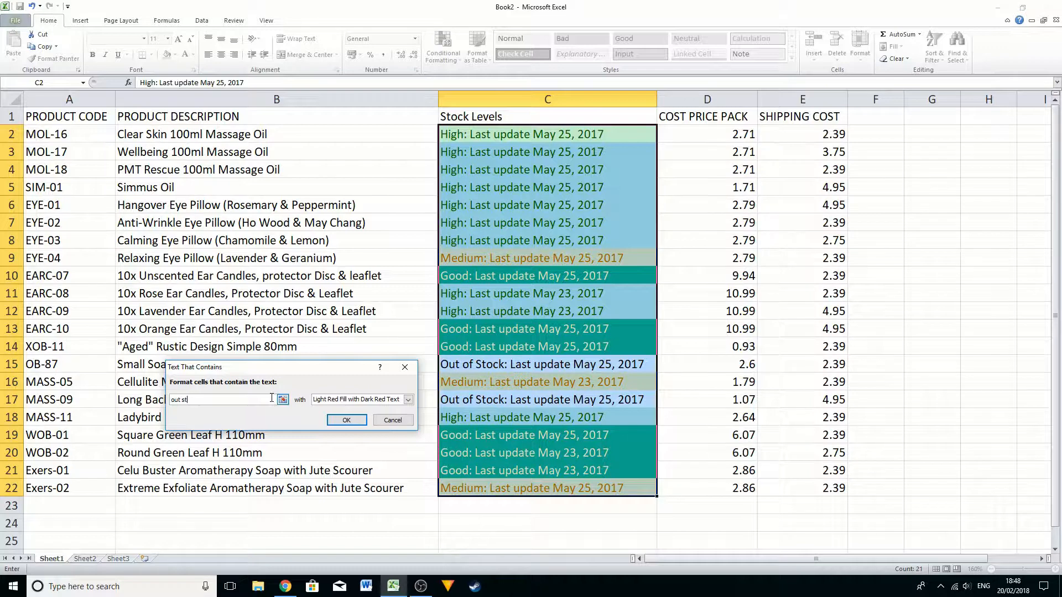
{"action": "key", "text": "BackSpace"}
{"action": "key", "text": "BackSpace"}
{"action": "type", "text": "of stock"}
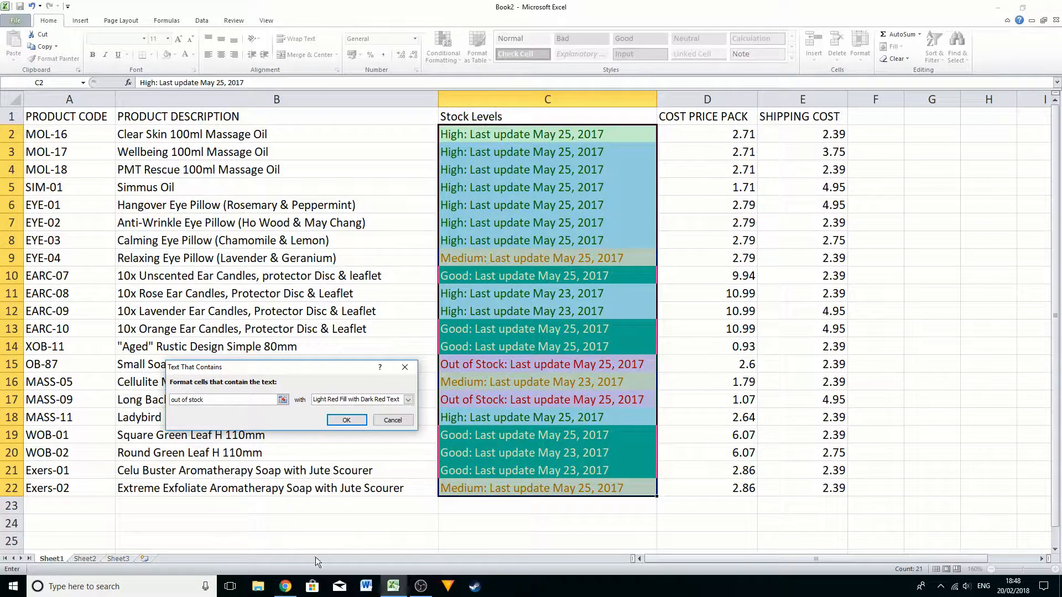
{"action": "left_click", "coordinate": [345, 421]}
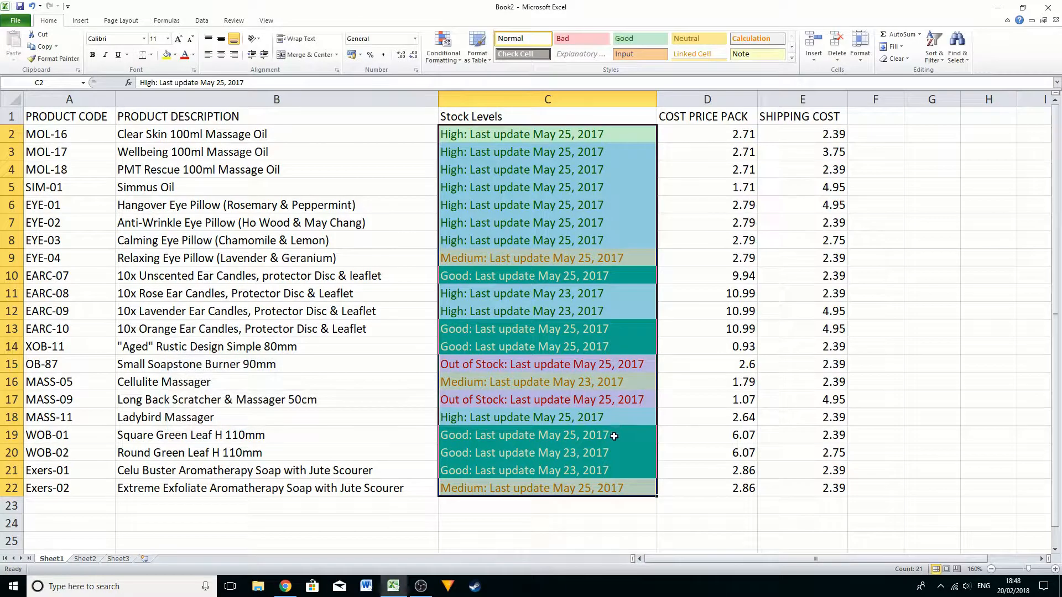
{"action": "left_click", "coordinate": [684, 423]}
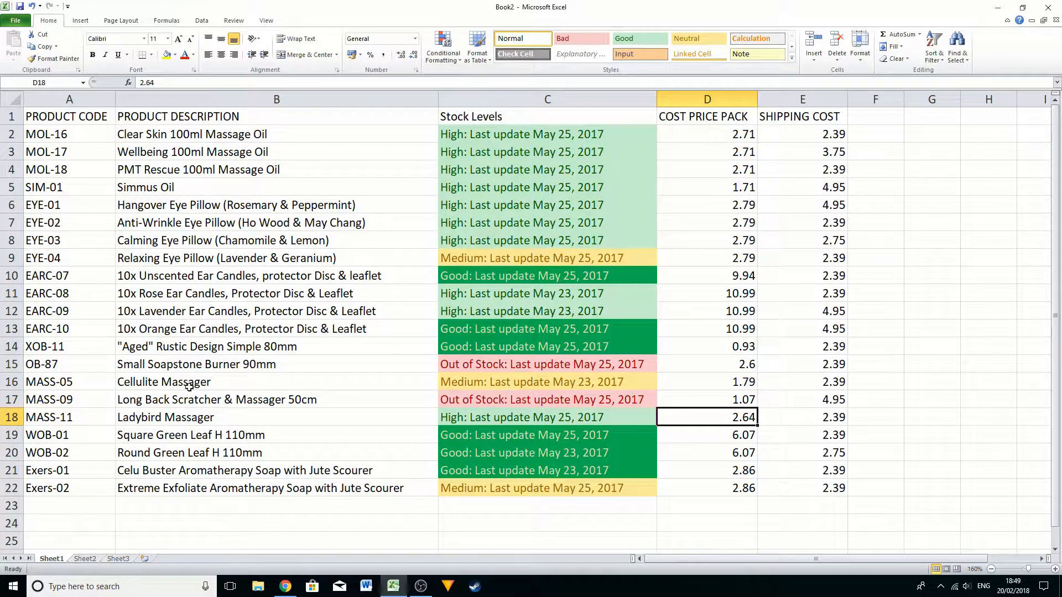
{"action": "left_click", "coordinate": [162, 364]}
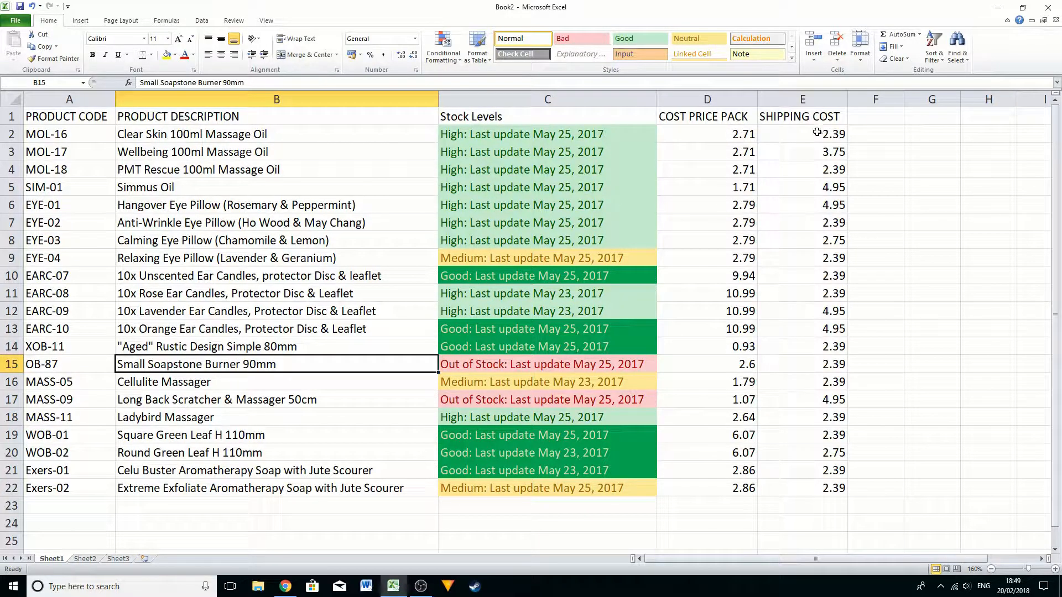
Step: Set up a Less Than highlight rule on the shipping costs in E2:E22 with a threshold of 2.50
{"action": "left_click_drag", "start_coordinate": [816, 132], "coordinate": [825, 486]}
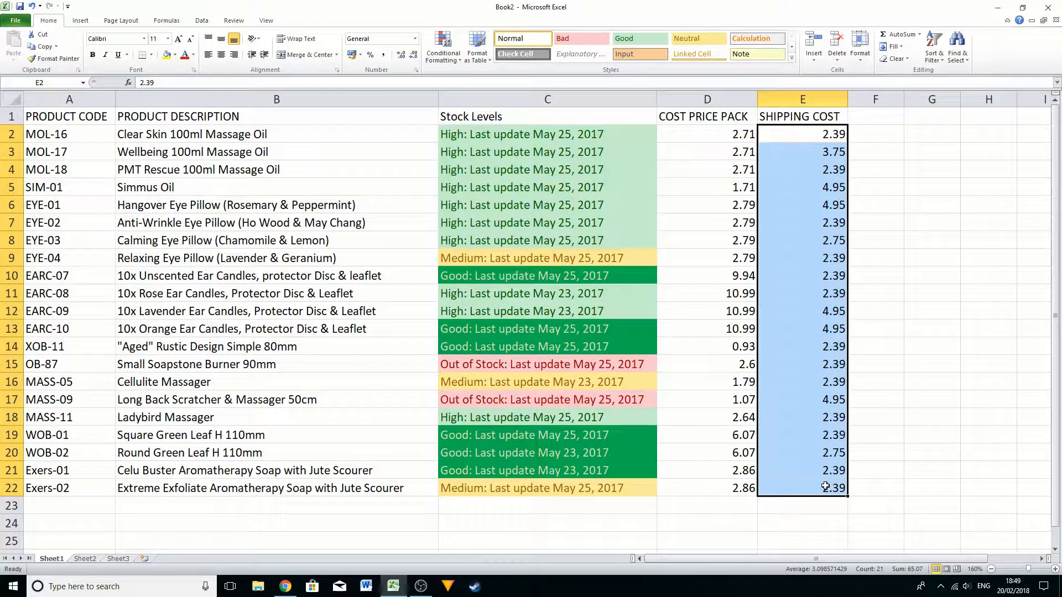
{"action": "left_click", "coordinate": [798, 118]}
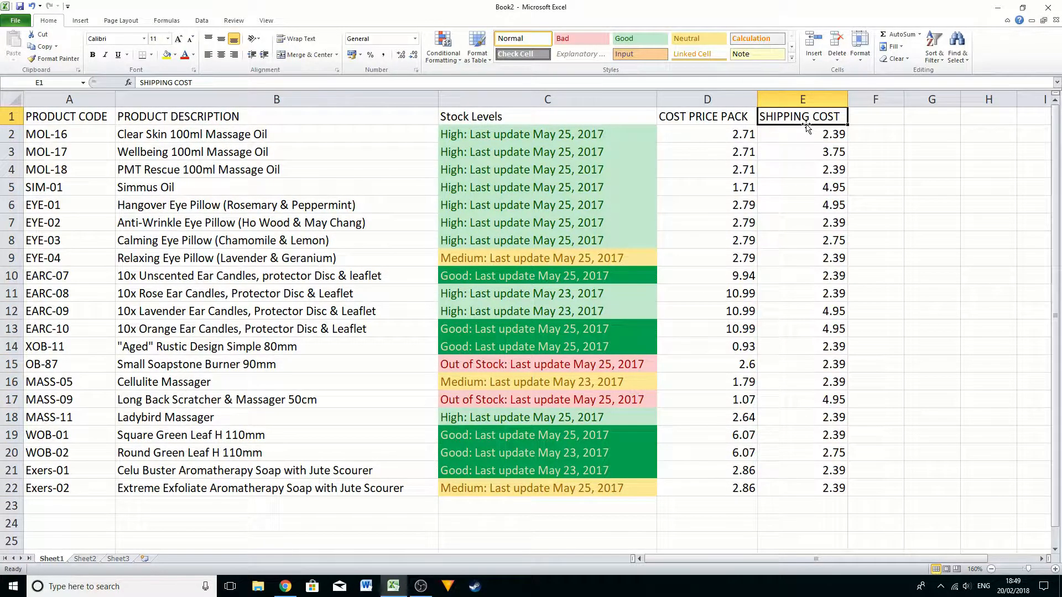
{"action": "left_click", "coordinate": [809, 132]}
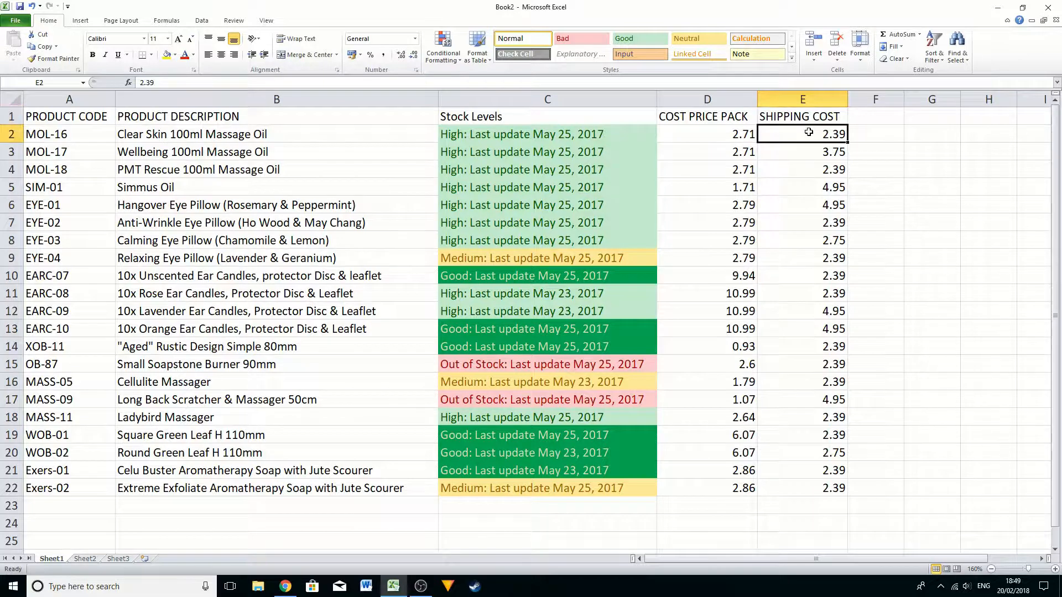
{"action": "left_click_drag", "start_coordinate": [808, 132], "coordinate": [823, 487]}
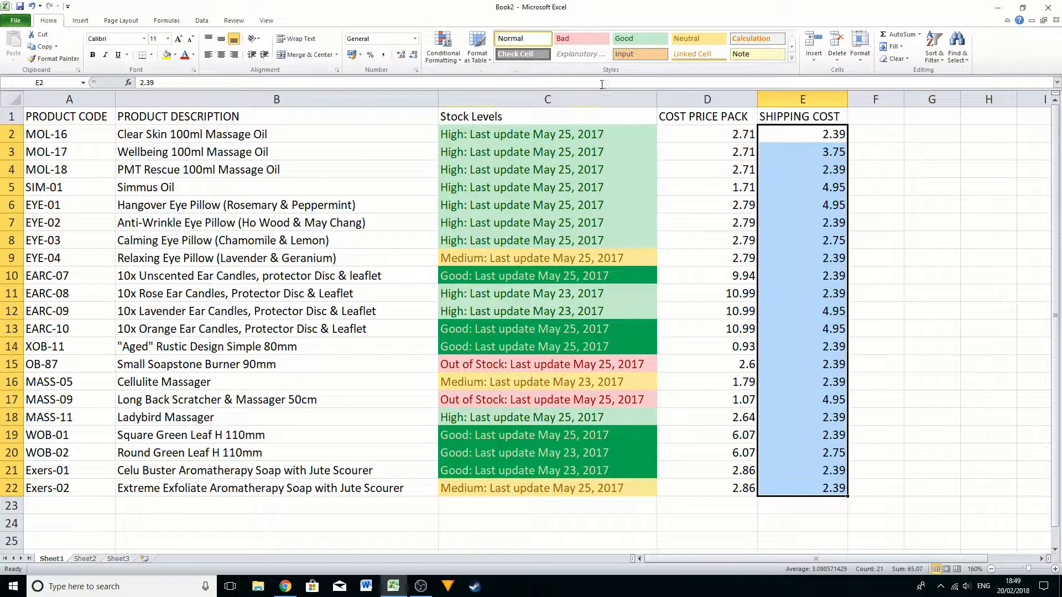
{"action": "left_click", "coordinate": [447, 64]}
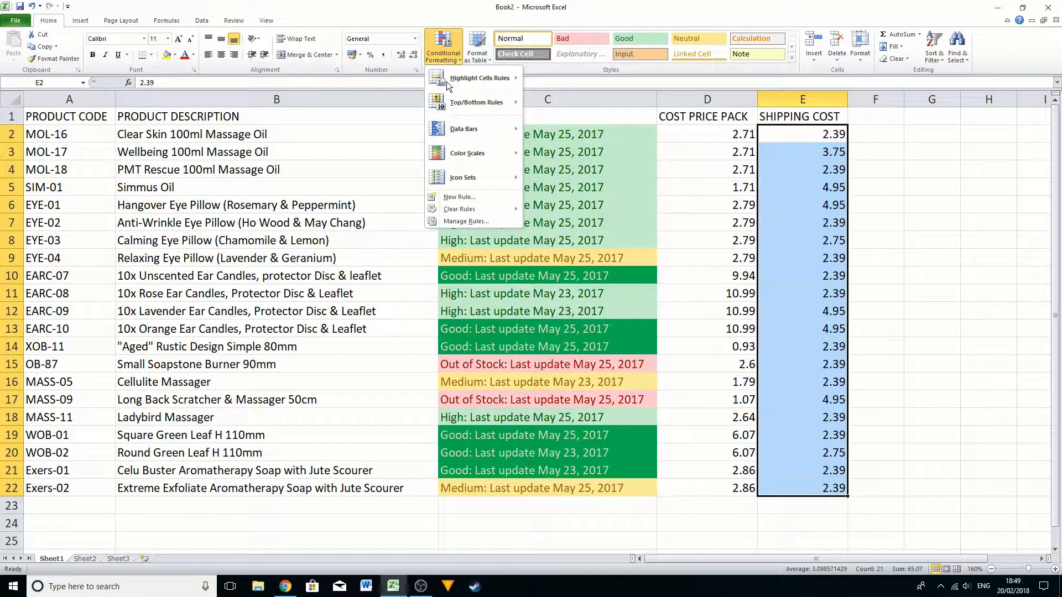
{"action": "mouse_move", "coordinate": [482, 79]}
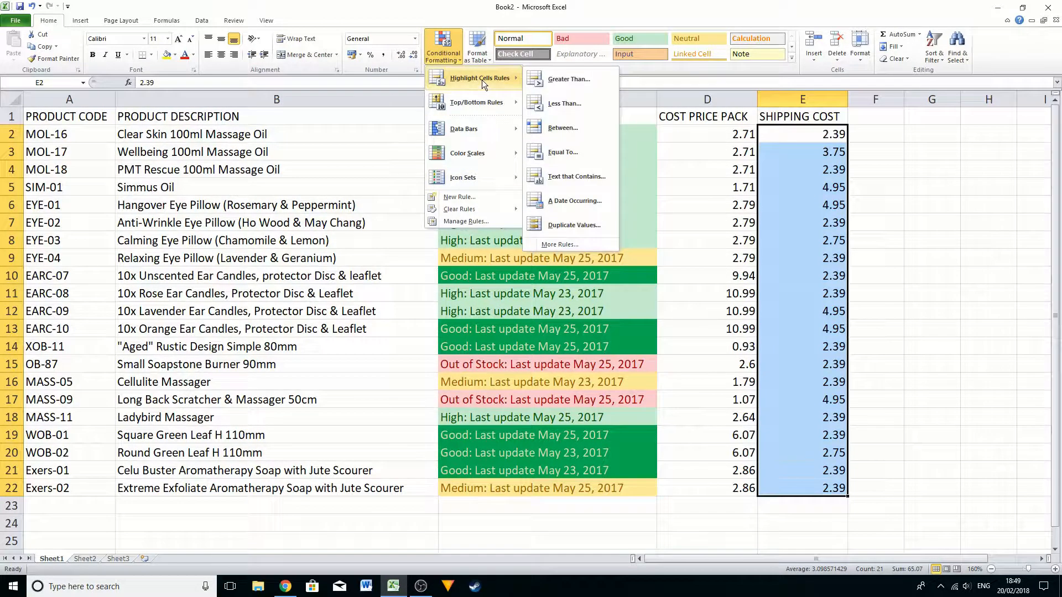
{"action": "left_click", "coordinate": [569, 104]}
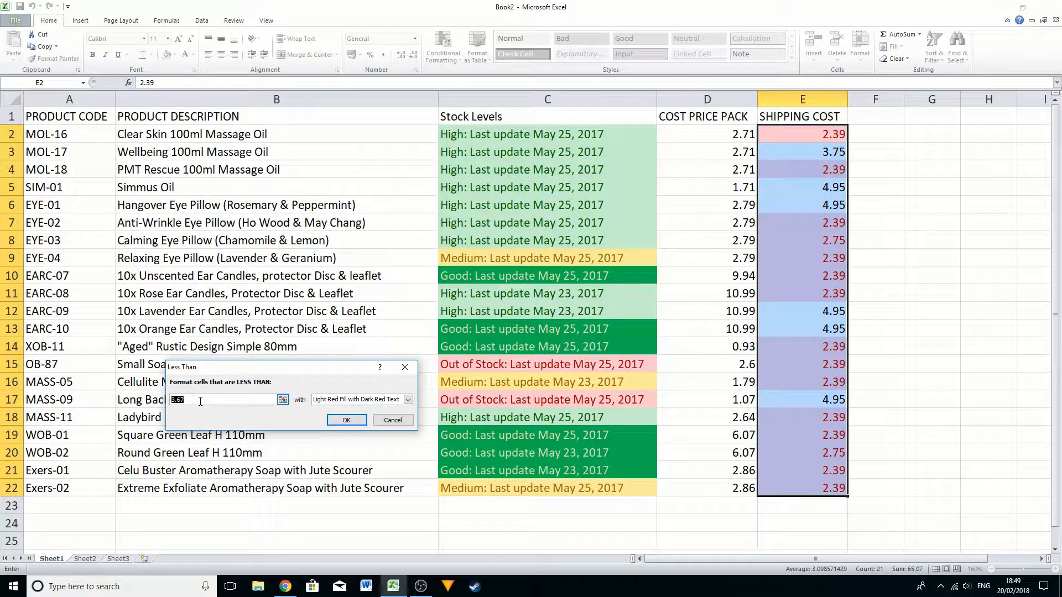
{"action": "type", "text": "2.50"}
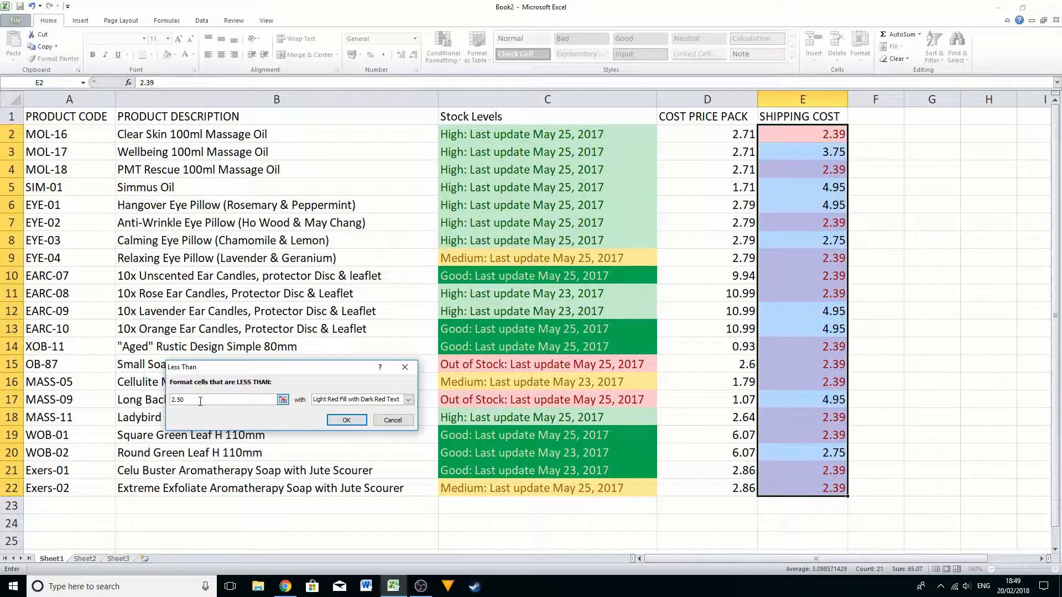
Step: Format the shipping costs below 2.50 with Green Fill with Dark Green Text and apply the rule
{"action": "left_click", "coordinate": [410, 400]}
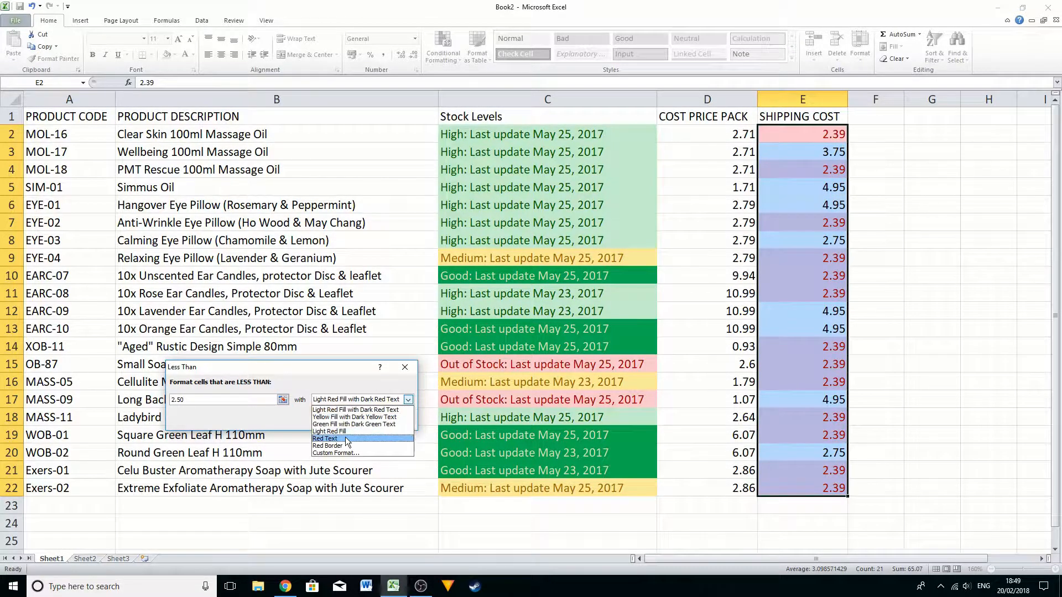
{"action": "left_click", "coordinate": [352, 417]}
{"action": "left_click", "coordinate": [407, 401]}
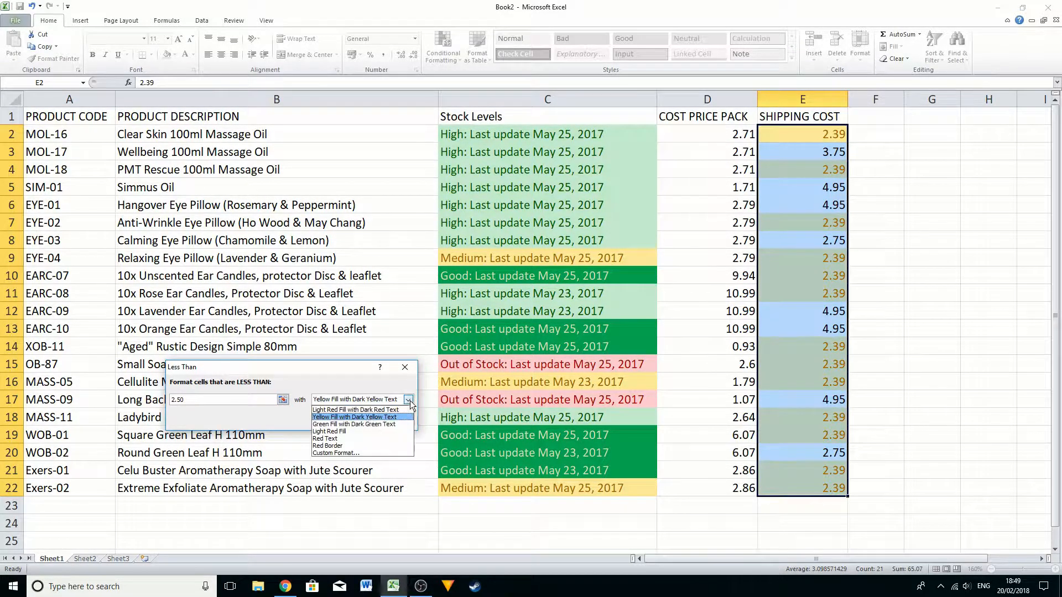
{"action": "left_click", "coordinate": [356, 423]}
{"action": "left_click", "coordinate": [346, 422]}
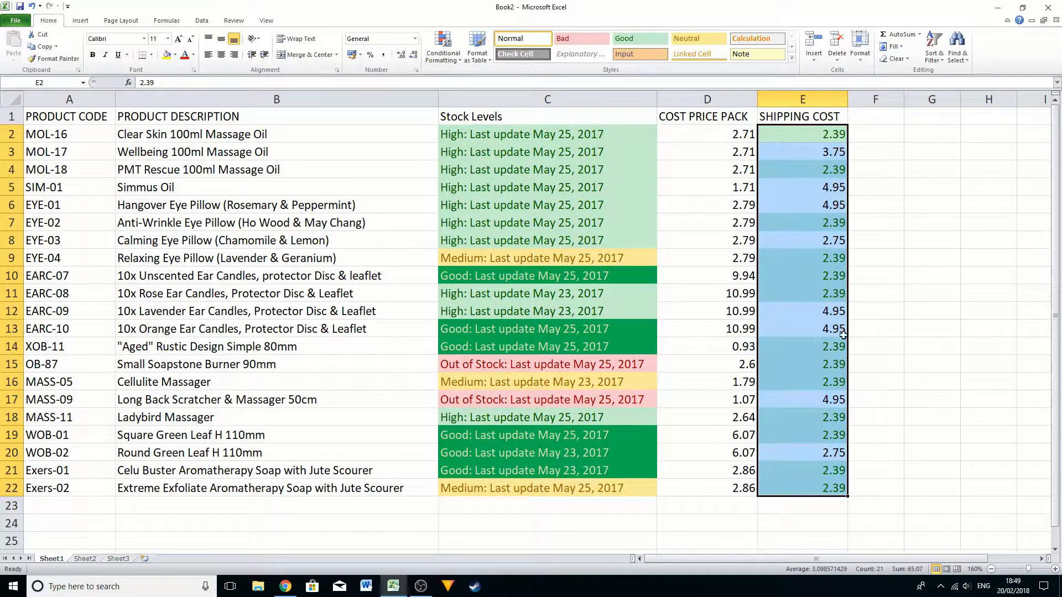
Step: Add a Greater Than 4.00 rule to E2:E22 with Light Red Fill with Dark Red Text, and deselect the range
{"action": "left_click", "coordinate": [441, 60]}
{"action": "mouse_move", "coordinate": [493, 73]}
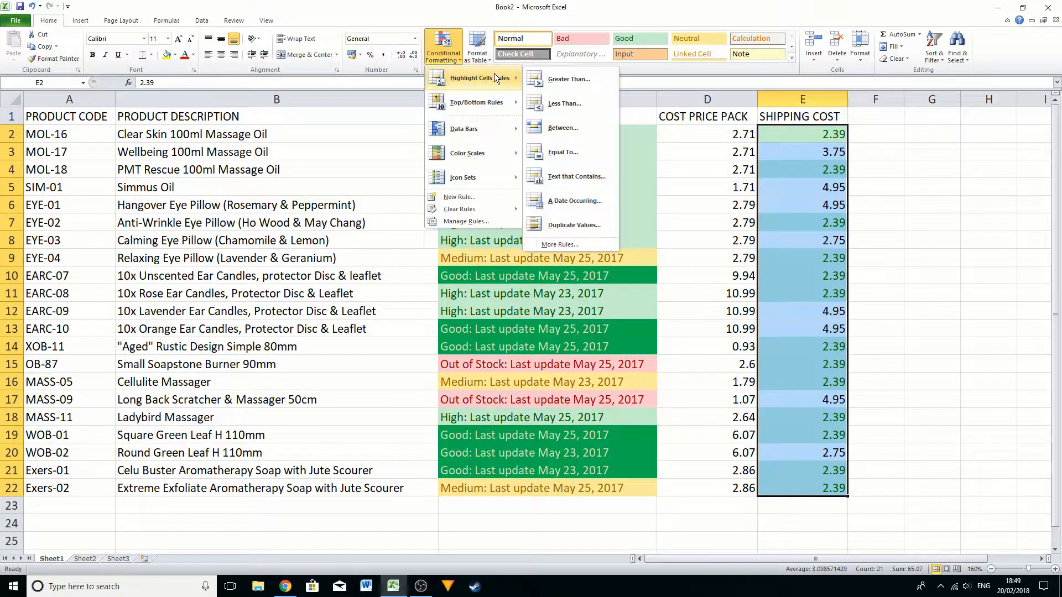
{"action": "left_click", "coordinate": [567, 78]}
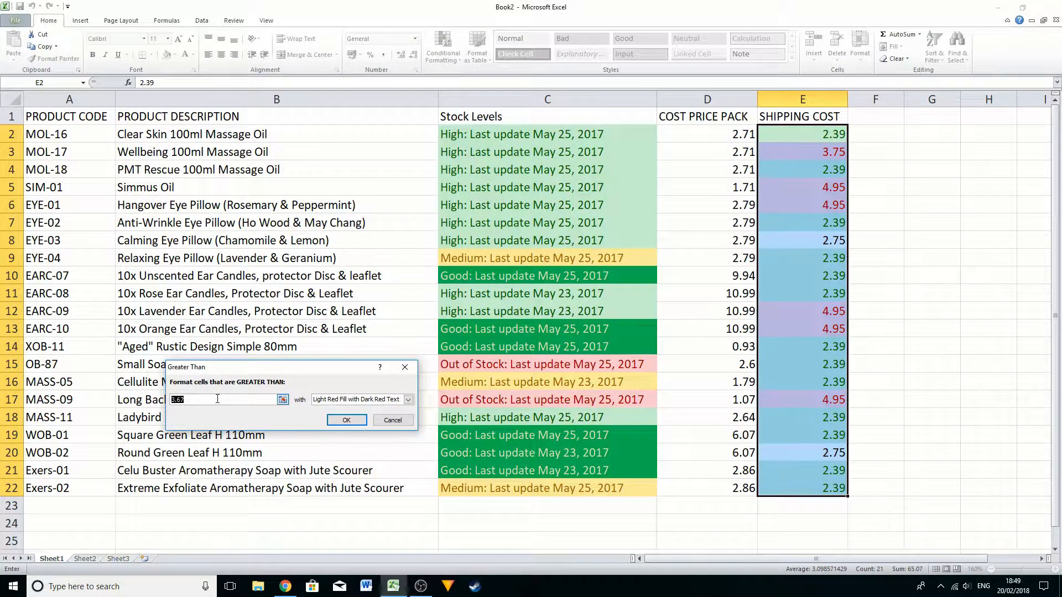
{"action": "type", "text": "4"}
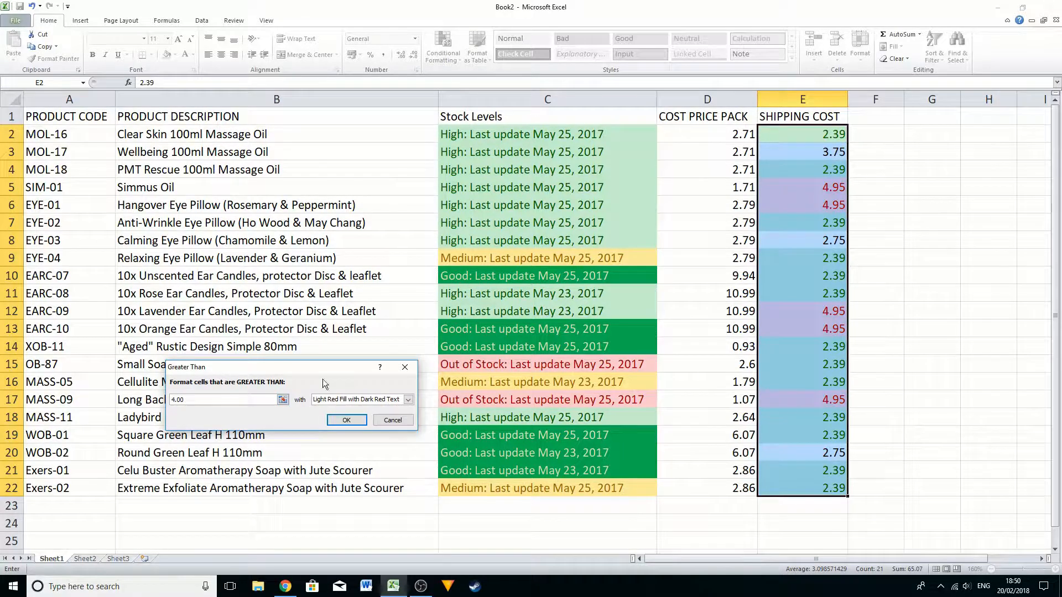
{"action": "left_click", "coordinate": [354, 420]}
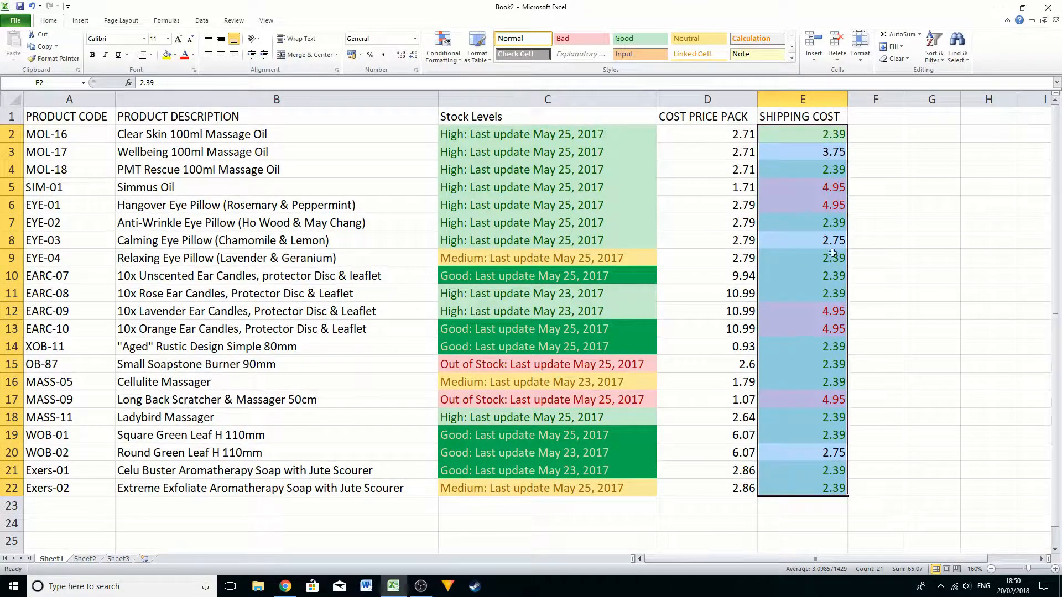
{"action": "left_click", "coordinate": [918, 403]}
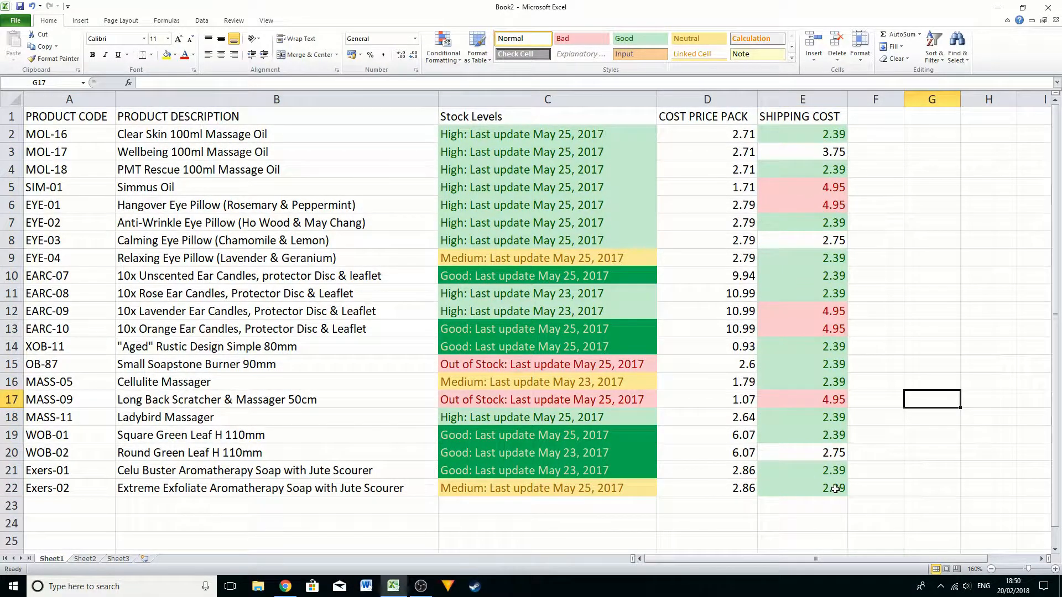
Step: Set up a Between highlight rule on the shipping costs in E2:E22 for values from 2.51 to 3.99
{"action": "left_click_drag", "start_coordinate": [807, 138], "coordinate": [825, 484]}
{"action": "left_click", "coordinate": [444, 55]}
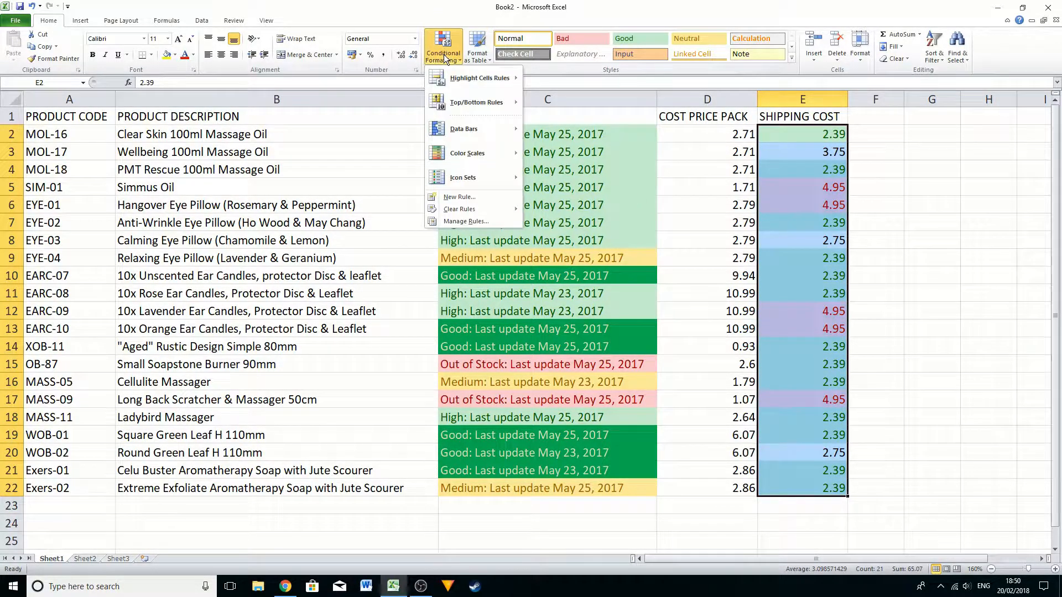
{"action": "mouse_move", "coordinate": [498, 78]}
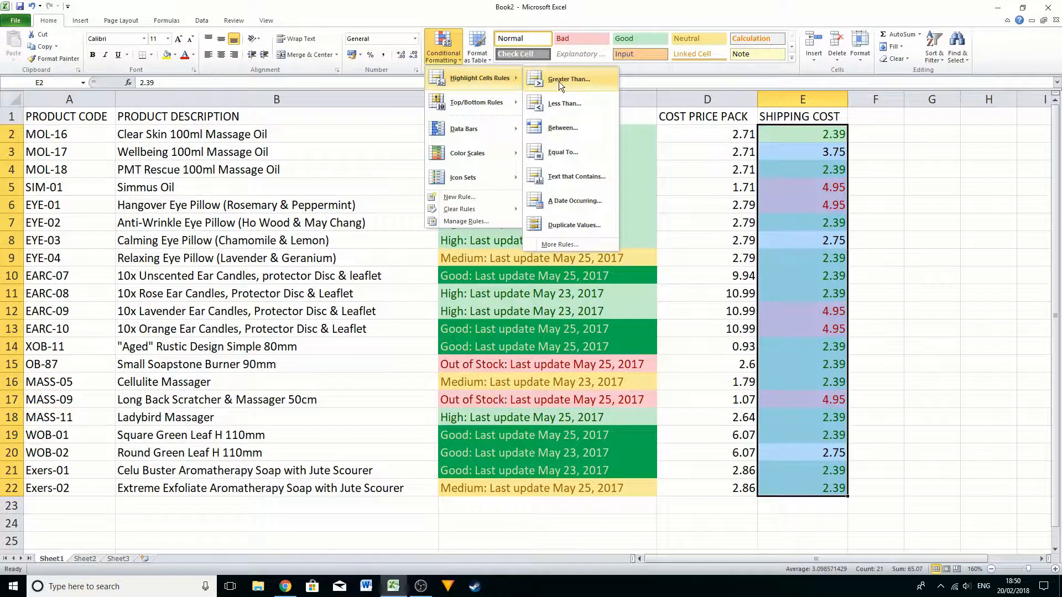
{"action": "left_click", "coordinate": [569, 128]}
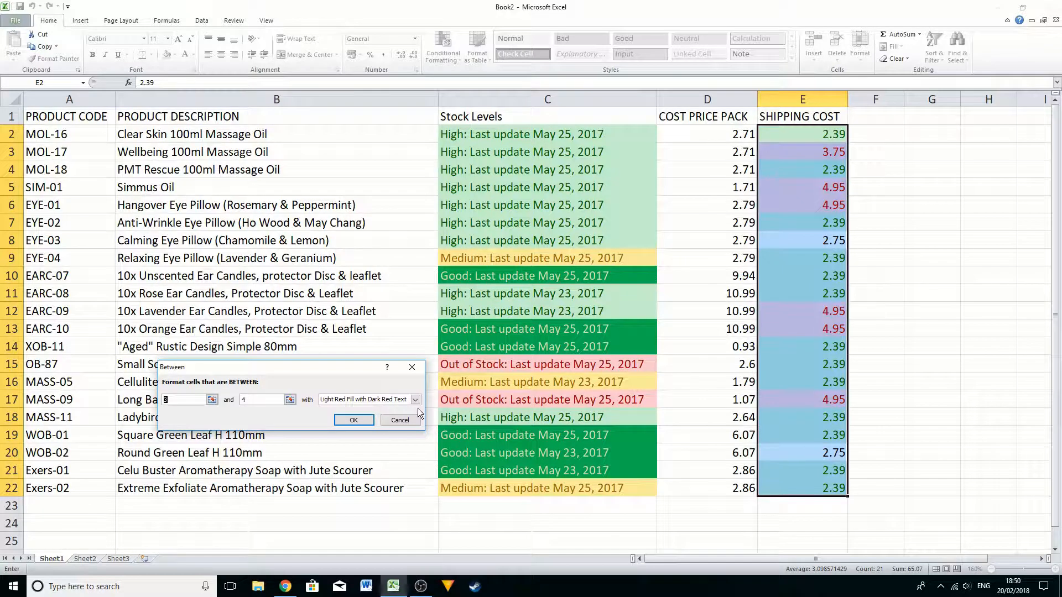
{"action": "type", "text": "2.51"}
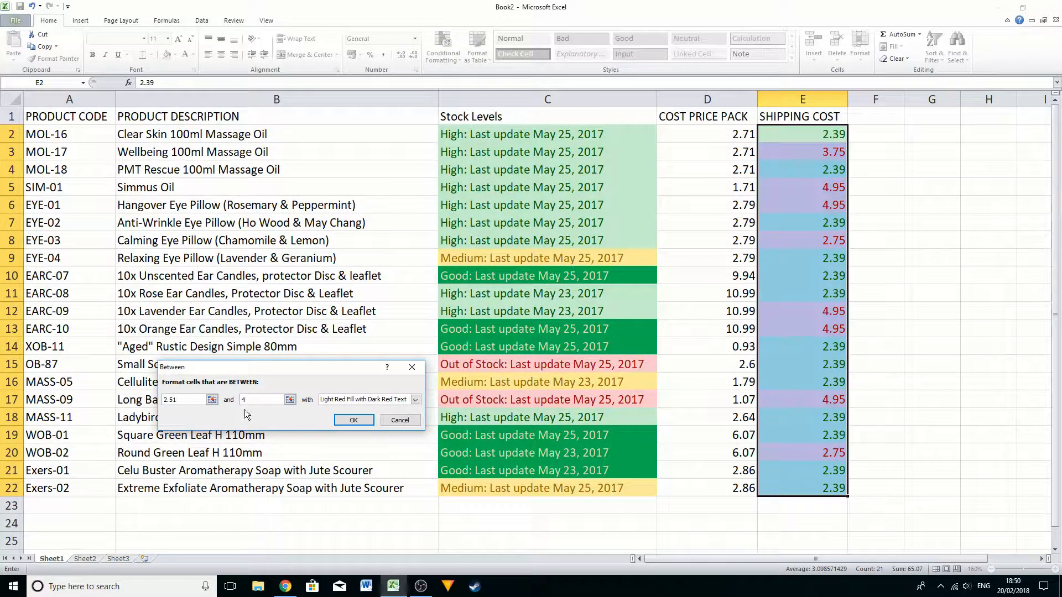
{"action": "left_click_drag", "start_coordinate": [253, 400], "coordinate": [238, 402]}
{"action": "type", "text": "3.99"}
Step: Format the 2.51 to 3.99 matches with Yellow Fill with Dark Yellow Text, apply the rule and deselect the range
{"action": "left_click", "coordinate": [415, 400]}
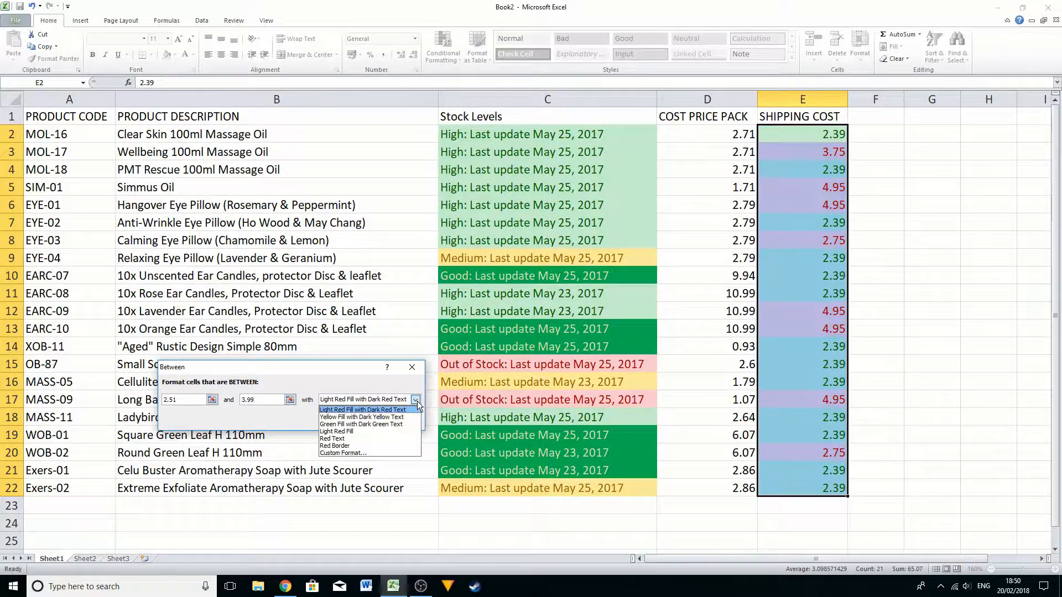
{"action": "left_click", "coordinate": [357, 417]}
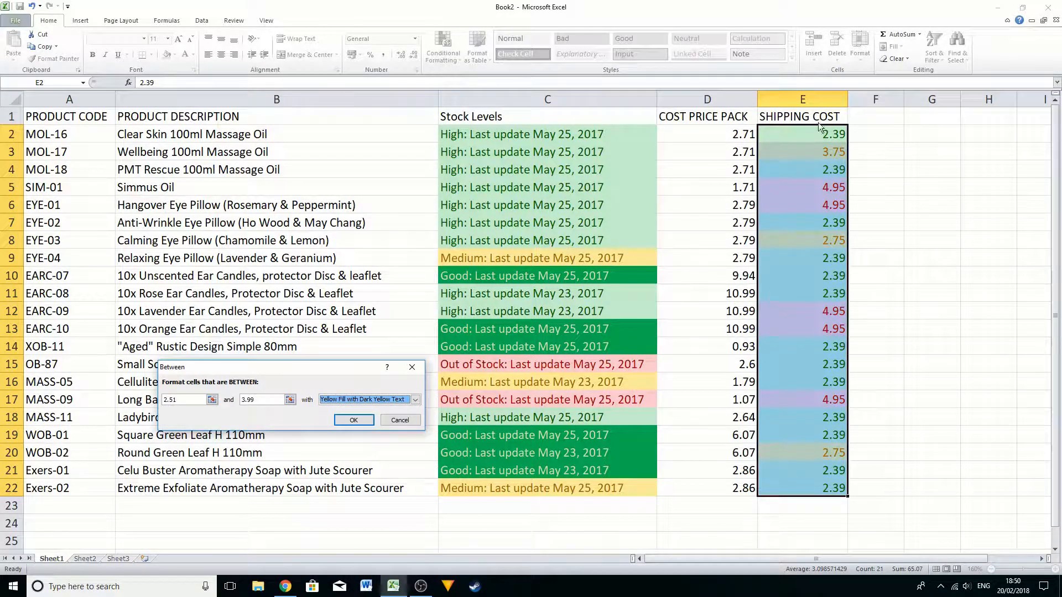
{"action": "left_click", "coordinate": [354, 420]}
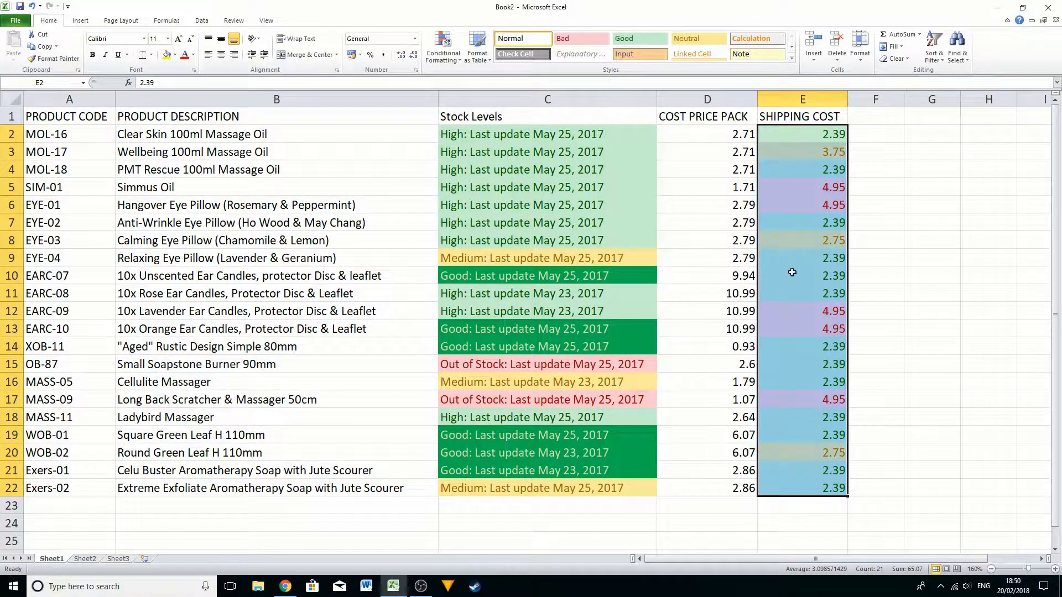
{"action": "left_click", "coordinate": [835, 235]}
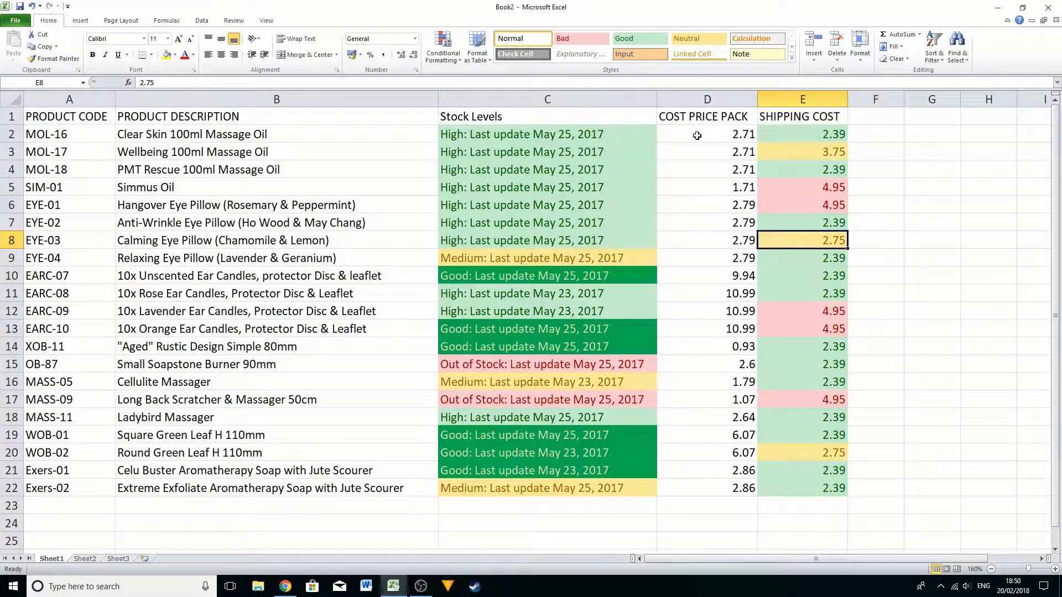
{"action": "left_click_drag", "start_coordinate": [696, 135], "coordinate": [706, 490]}
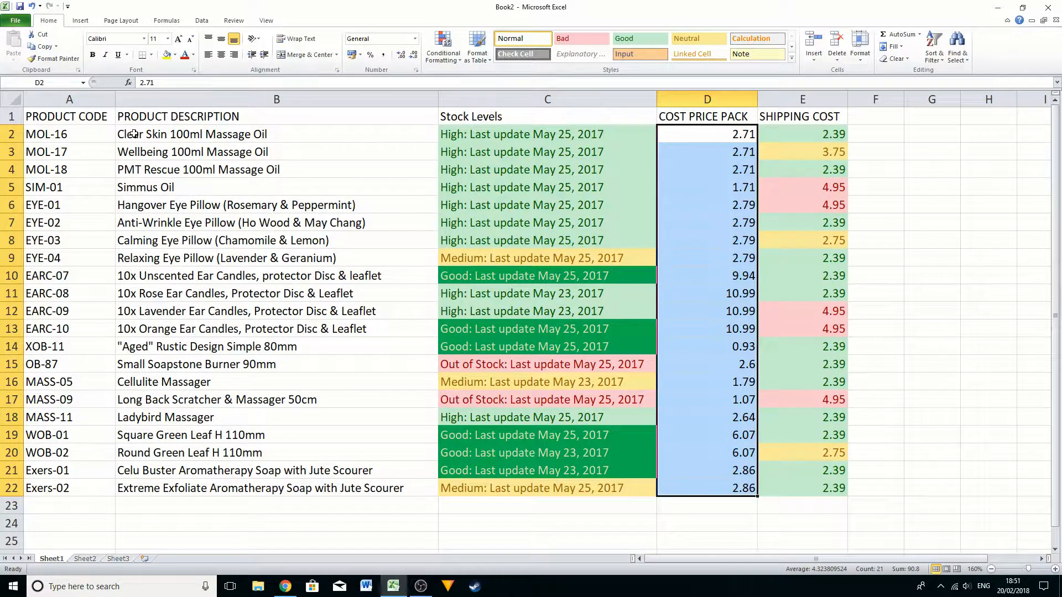
{"action": "left_click_drag", "start_coordinate": [134, 134], "coordinate": [191, 487]}
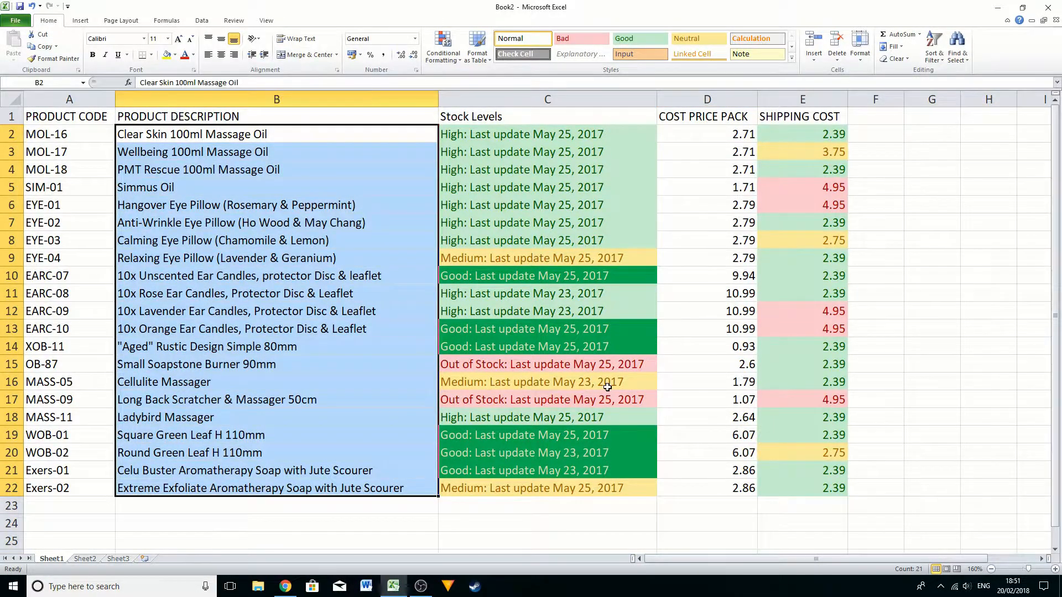
{"action": "left_click", "coordinate": [608, 387]}
{"action": "left_click", "coordinate": [723, 326]}
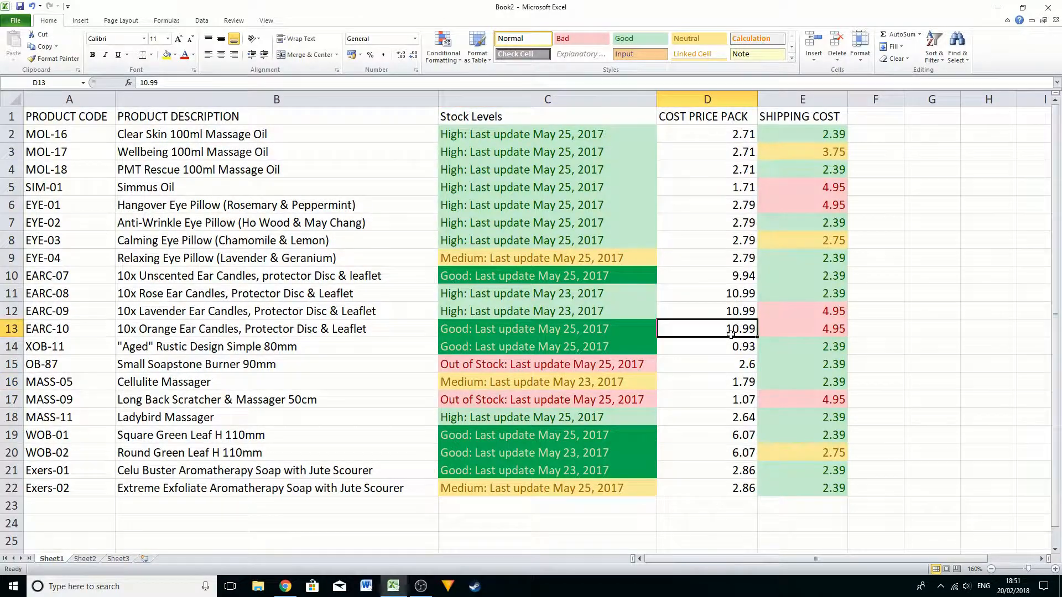